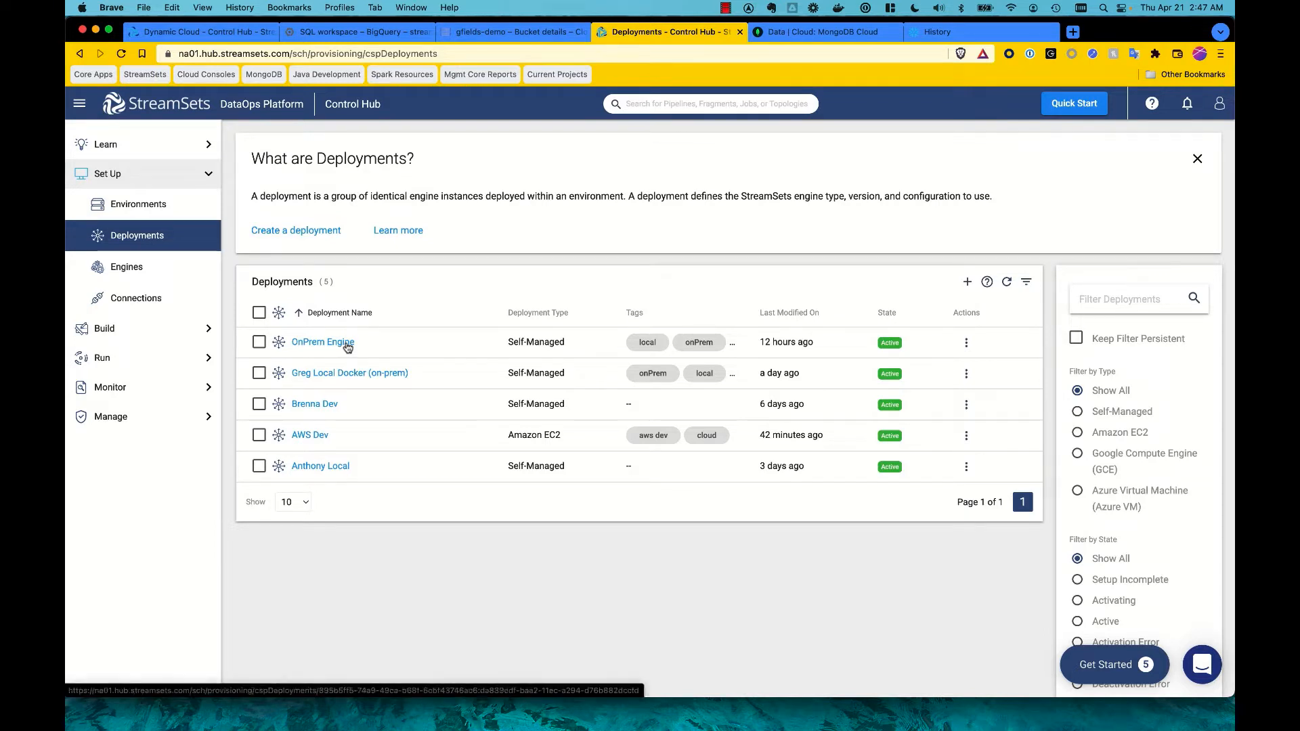
Review the OnPrem Engine deployment's details, engines and event logs, and open the AWS Dev deployment from the deployments list
left_click(348, 345)
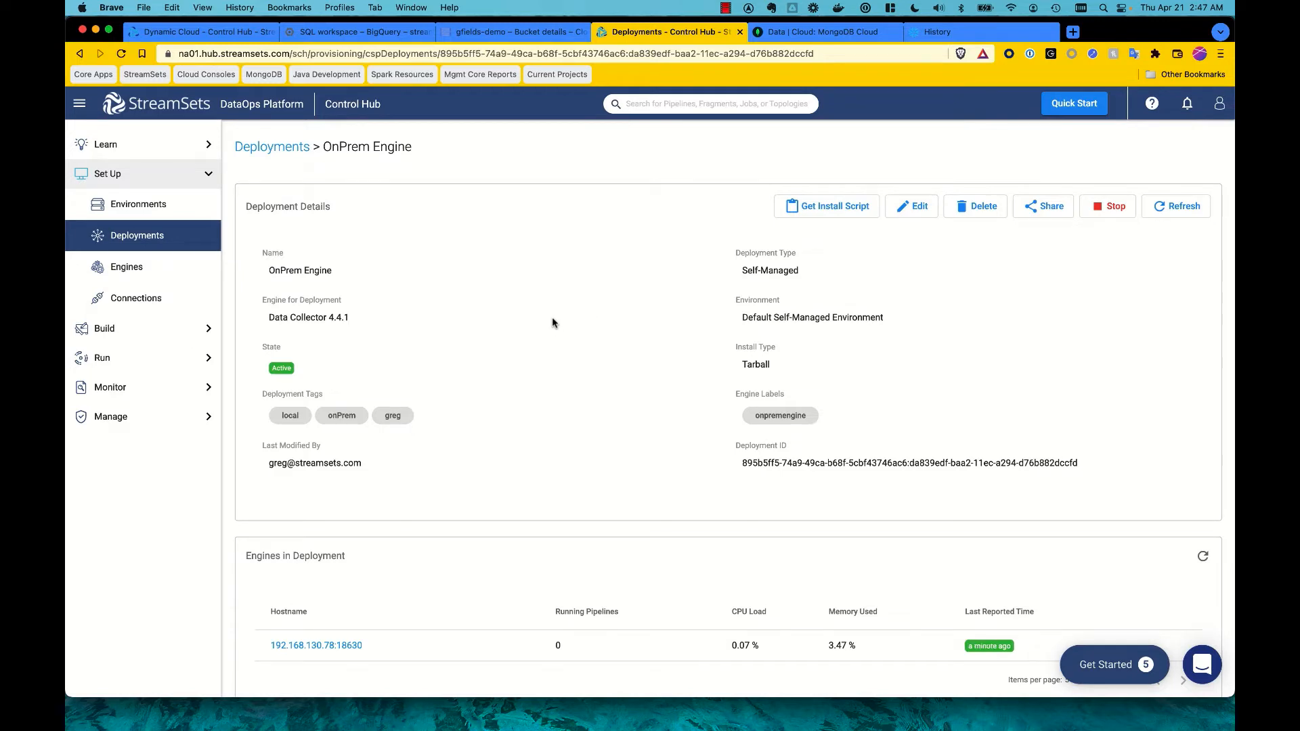
scroll(703, 437, "down", 3)
scroll(703, 438, "down", 3)
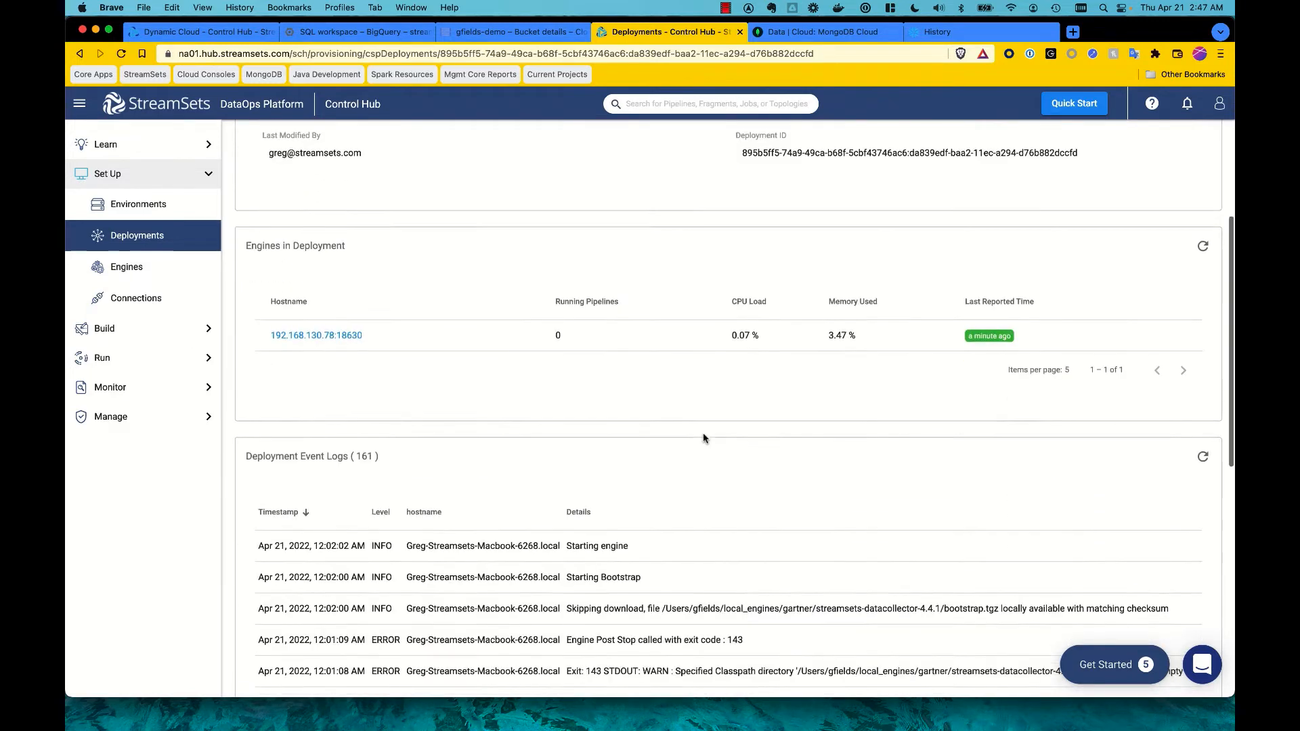
scroll(703, 435, "up", 5)
key("super+bracketleft")
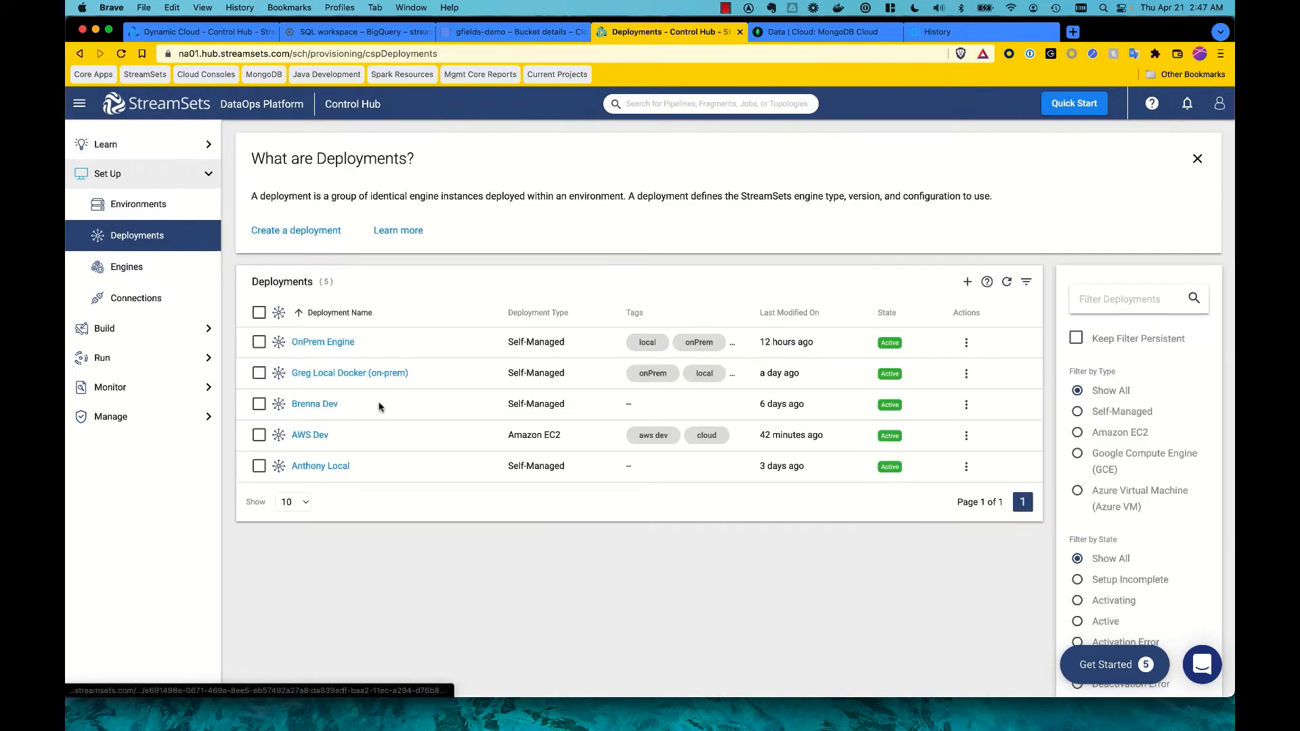
left_click(323, 438)
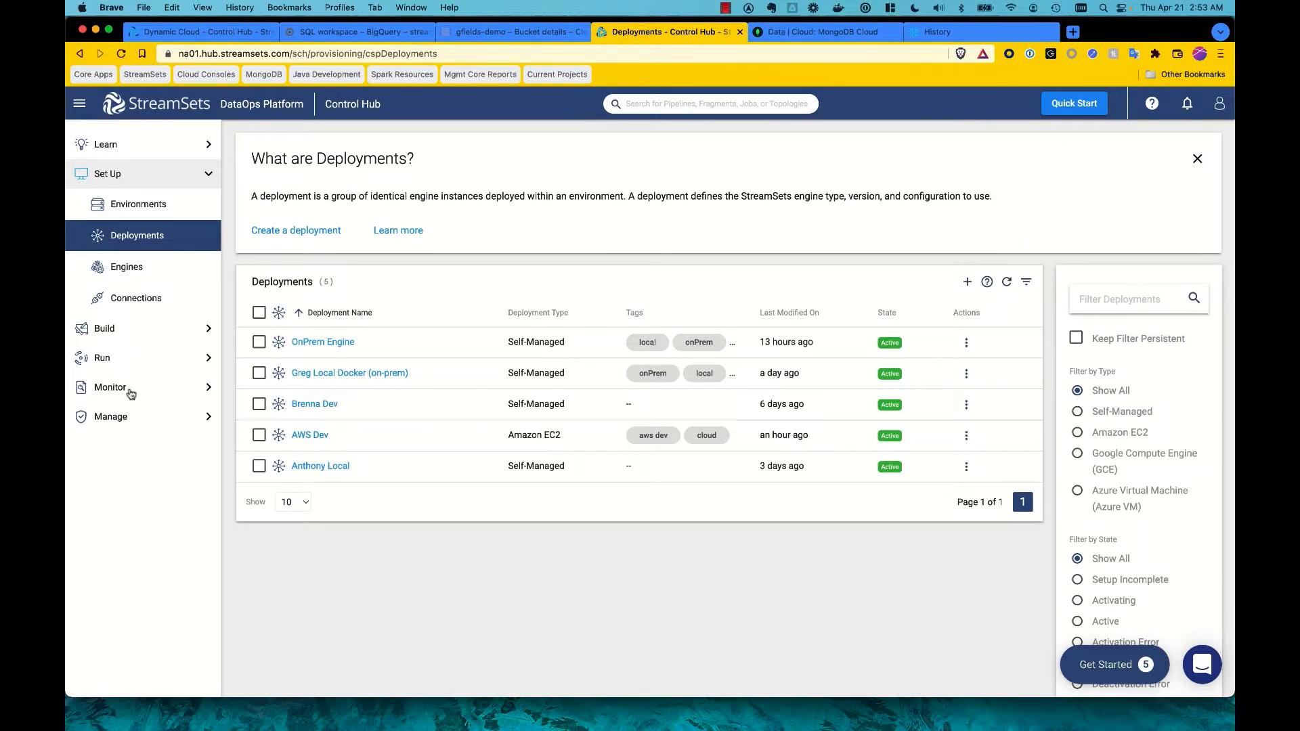
Open the Operations Dashboard and review its alerts, jobs in error state, and unhealthy and offline engines
left_click(134, 389)
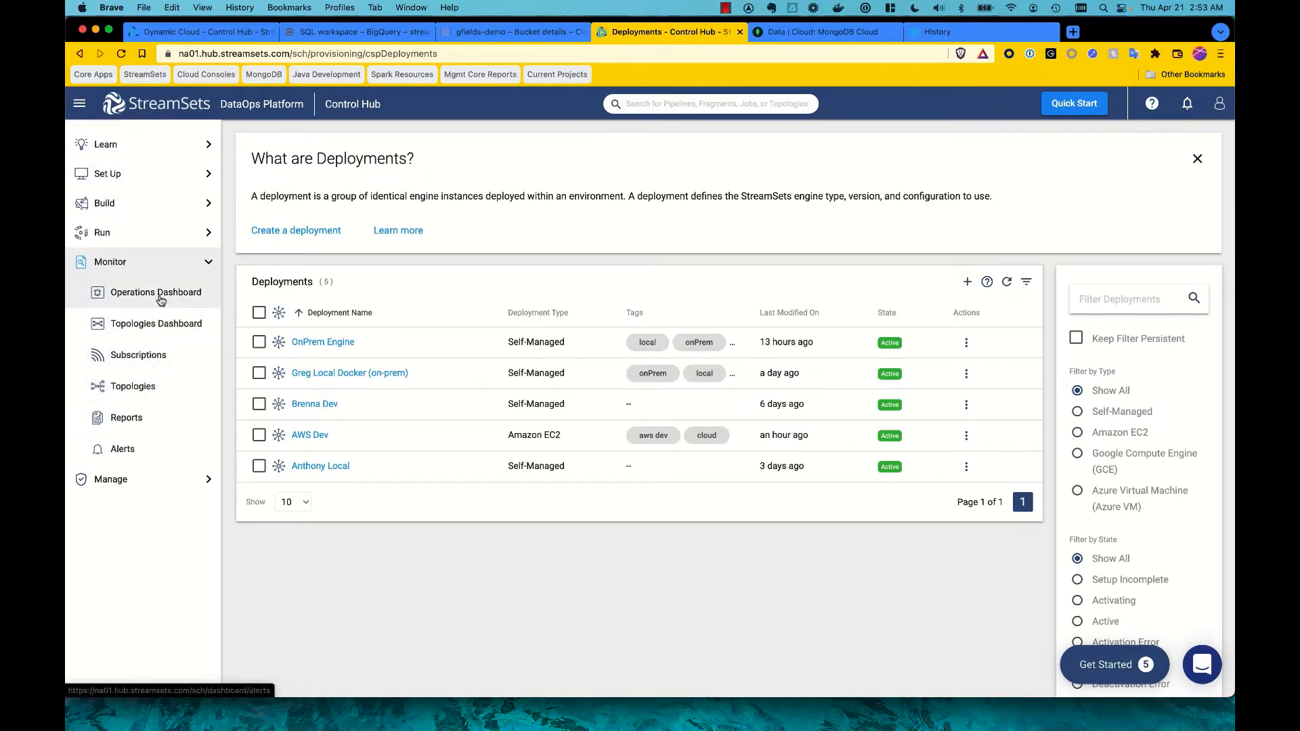
left_click(161, 300)
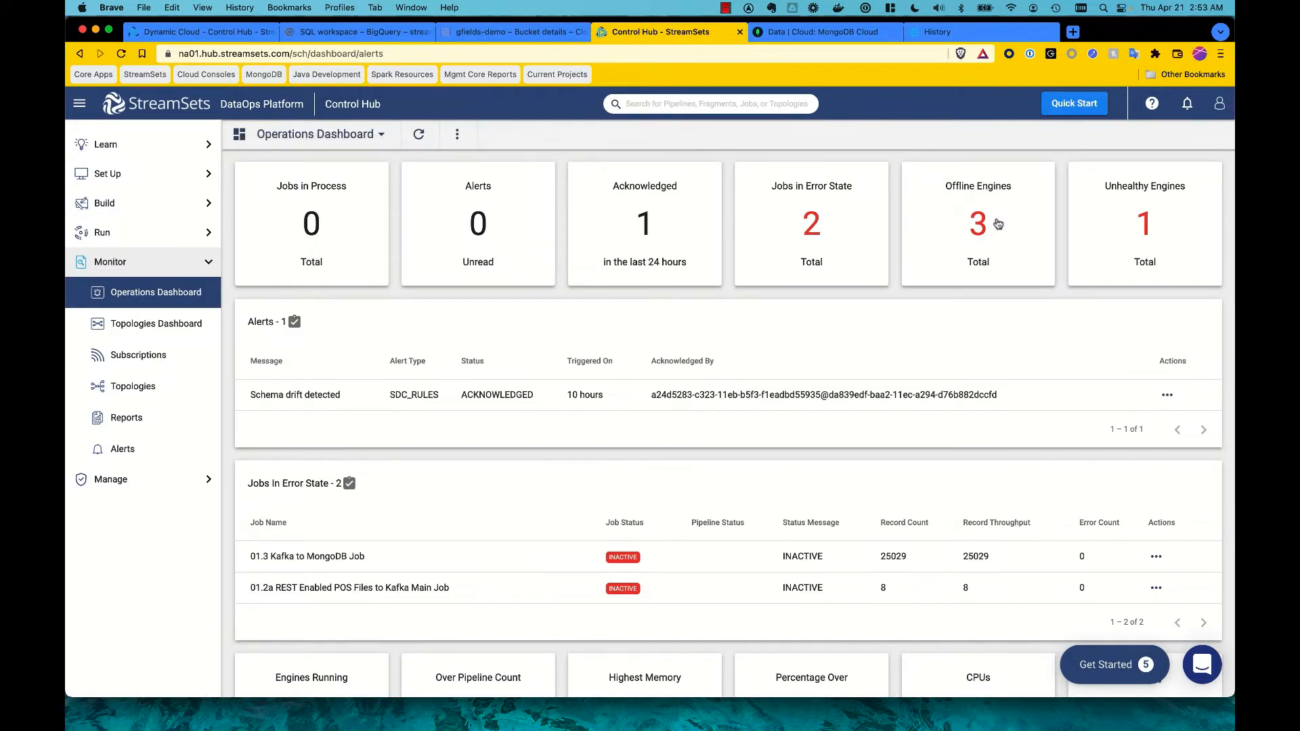
scroll(700, 414, "down", 3)
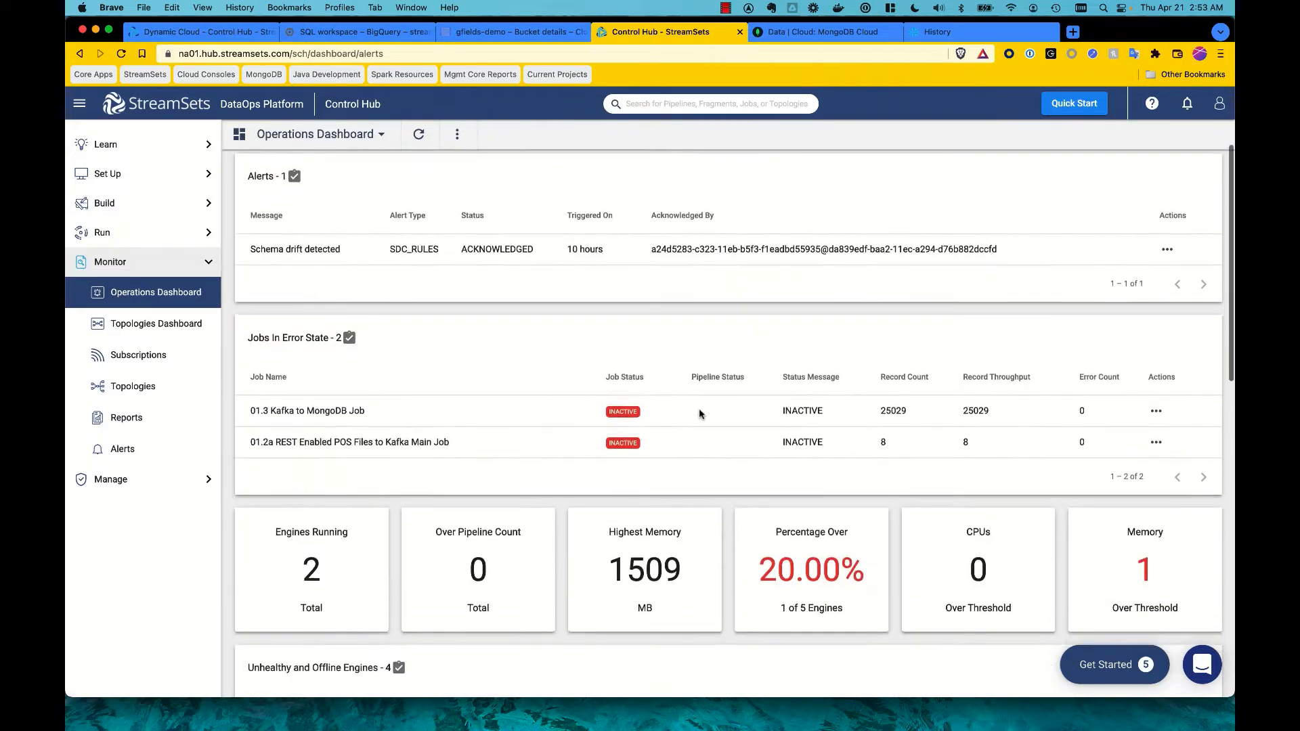
scroll(701, 414, "down", 3)
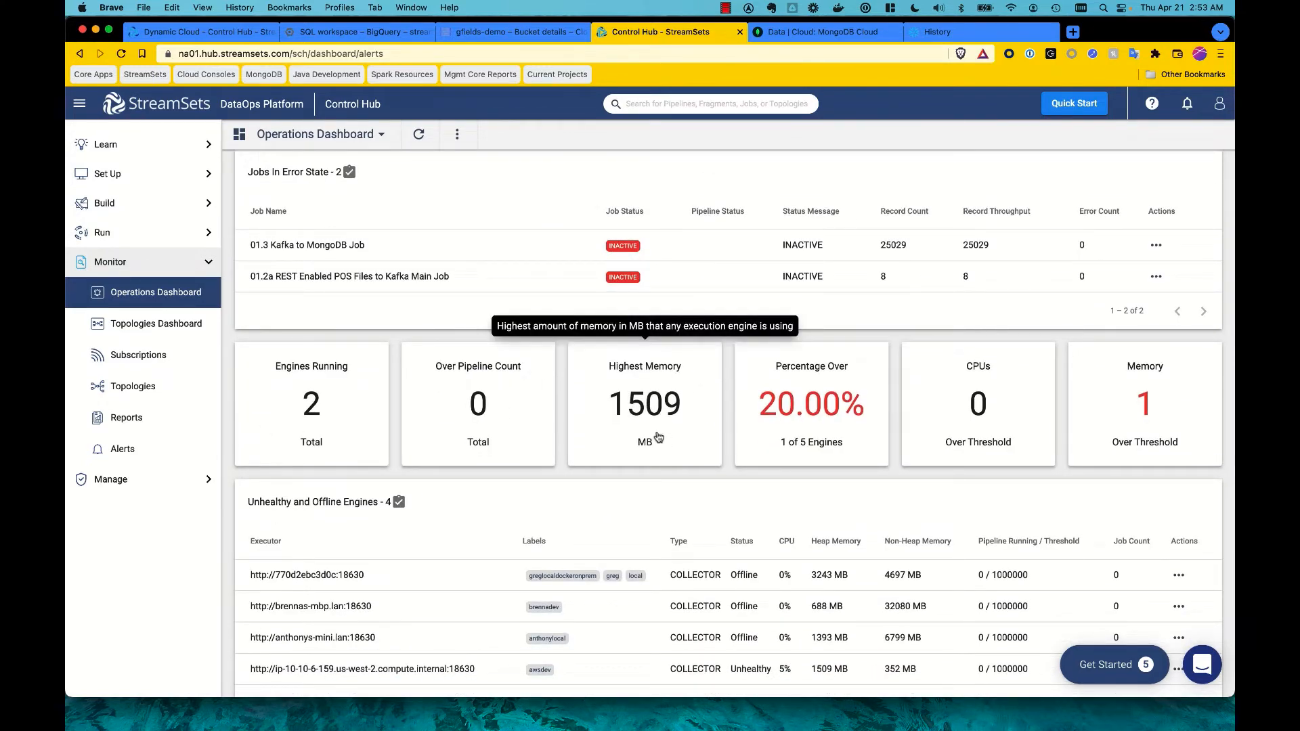
scroll(657, 436, "down", 5)
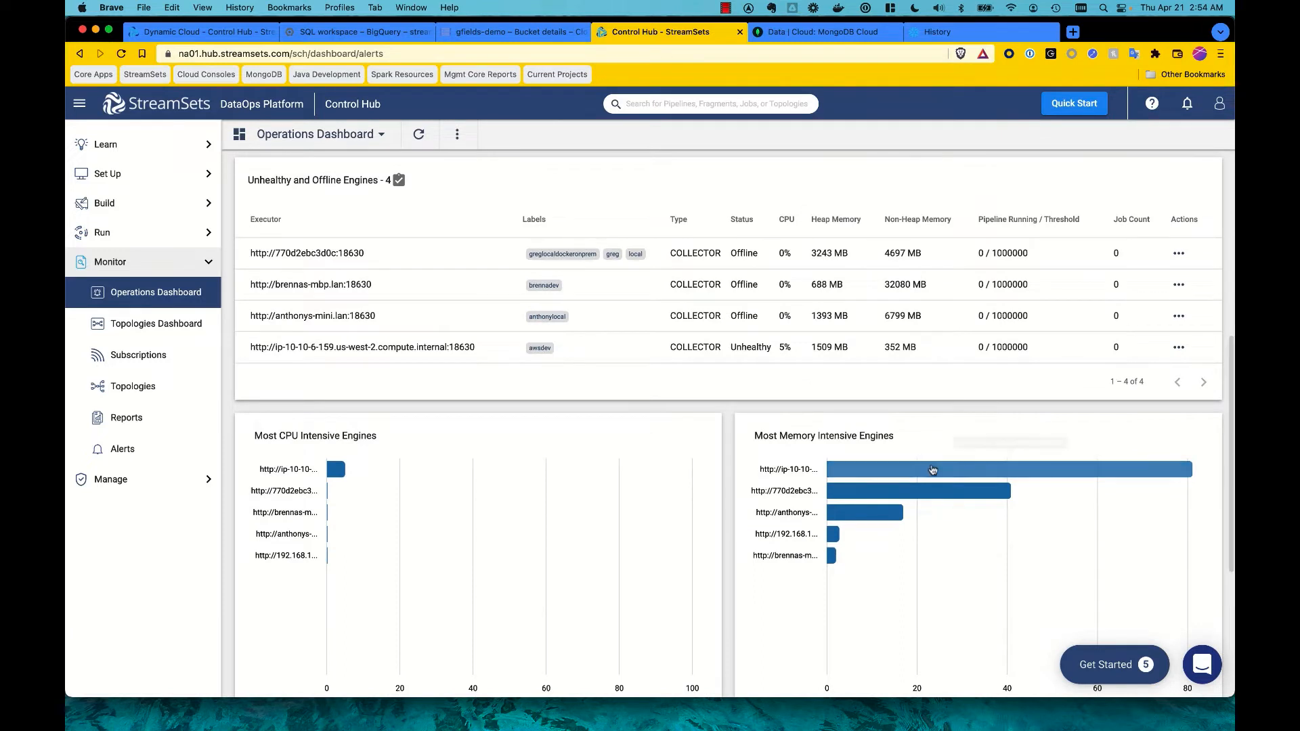
Open the metrics of the most memory intensive engine and examine its CPU, thread and memory charts
mouse_move(931, 472)
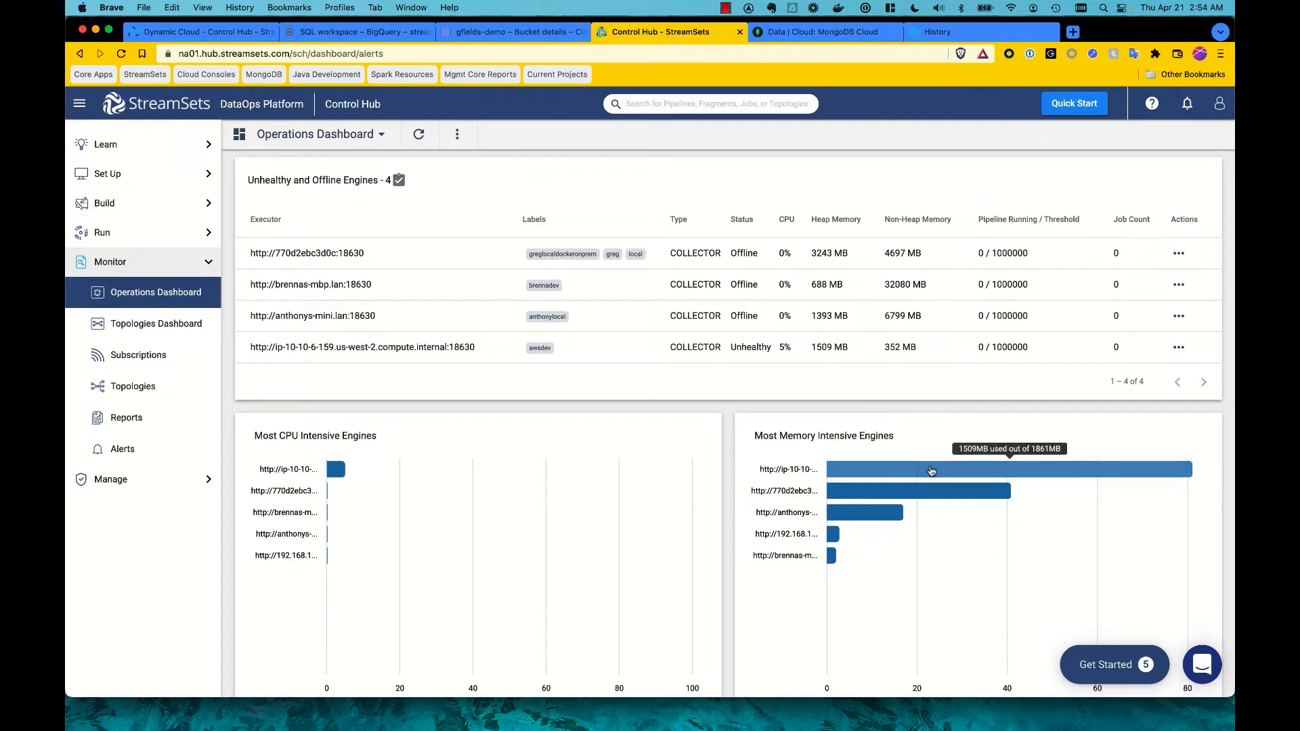
left_click(932, 471)
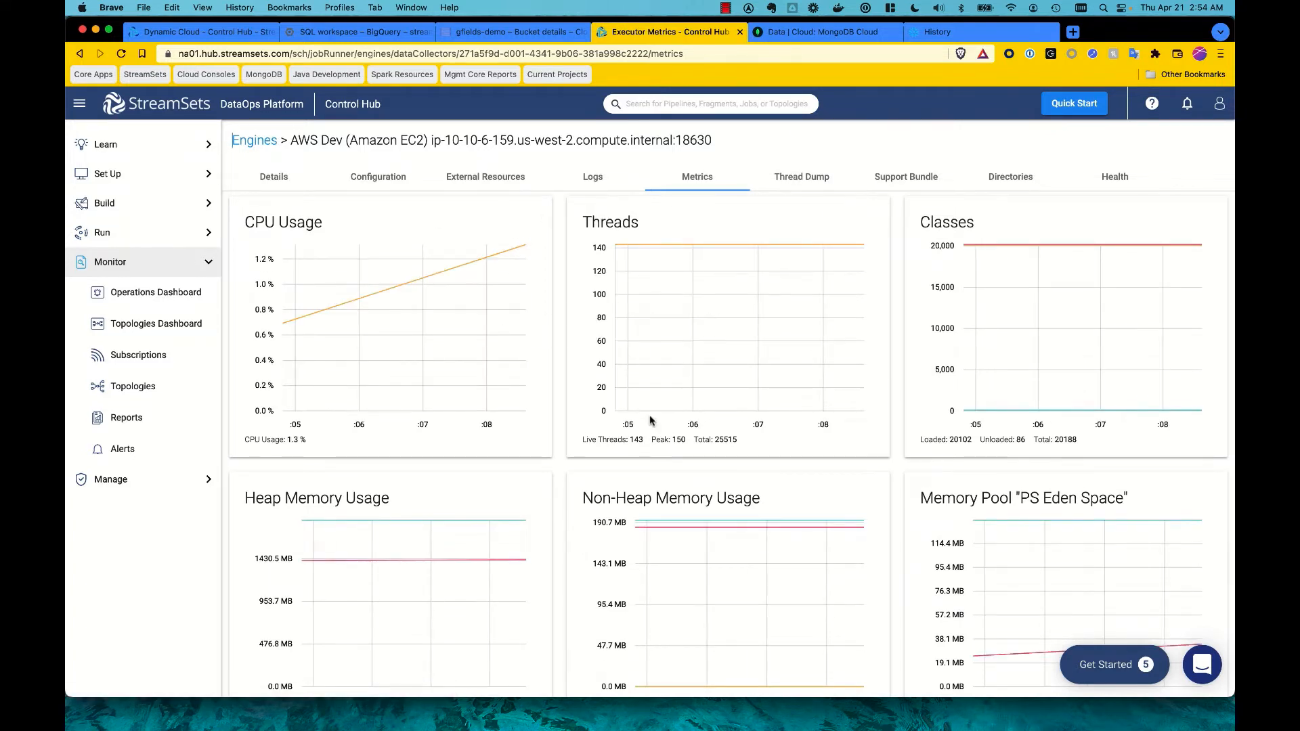
scroll(650, 419, "down", 4)
scroll(650, 416, "down", 4)
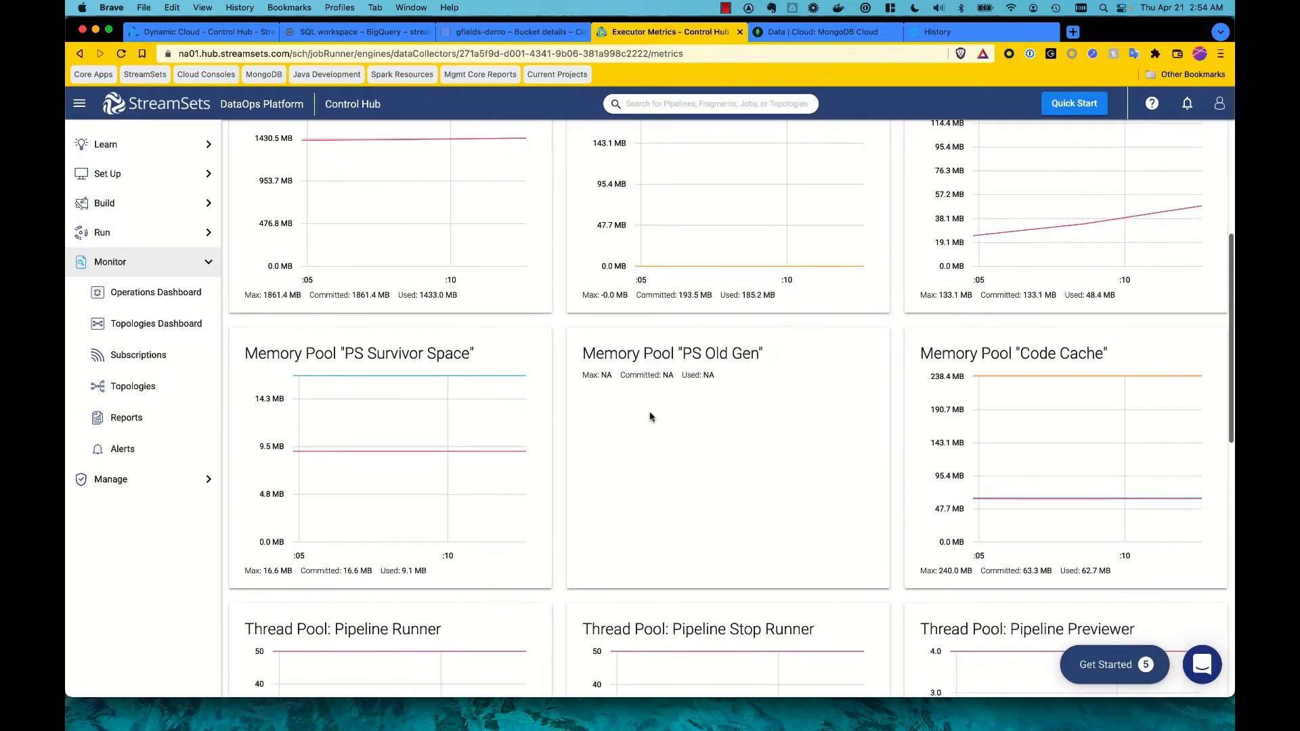
scroll(650, 416, "up", 8)
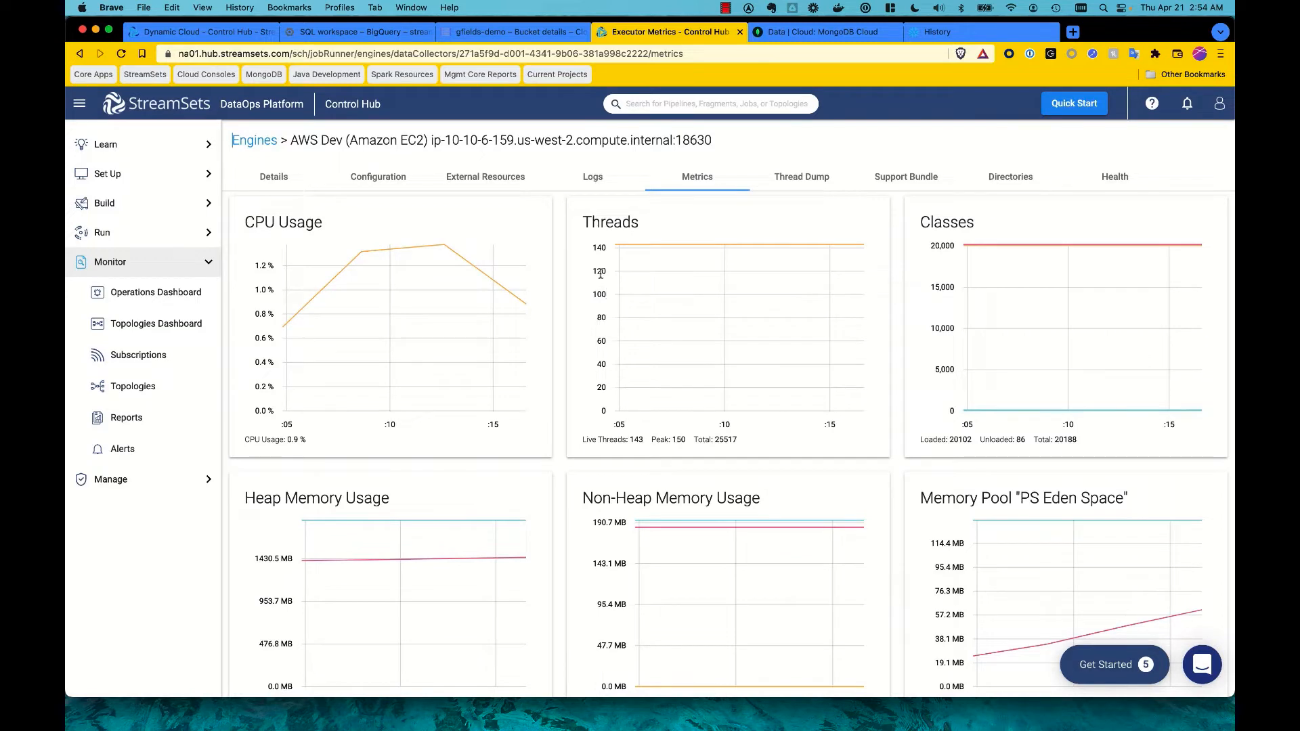
Check the AWS Dev engine's logs, followed by its details and running pipelines
left_click(590, 182)
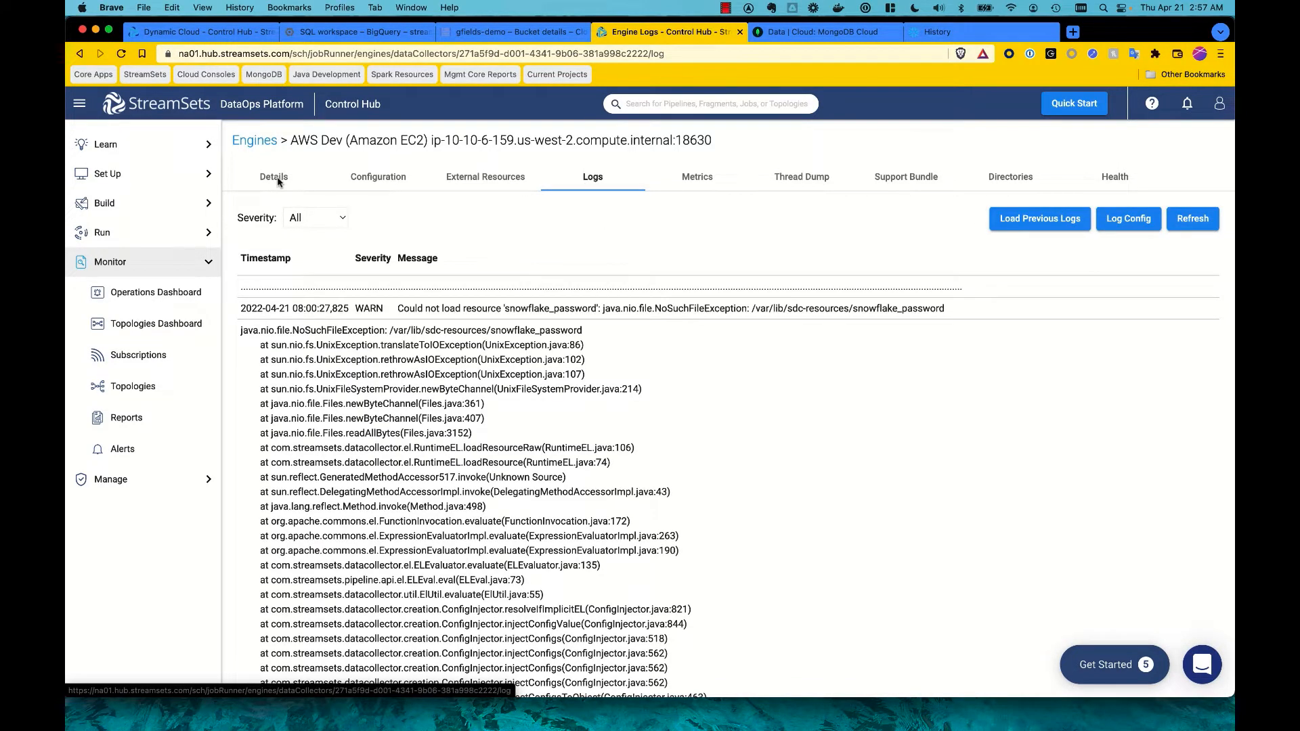
left_click(277, 181)
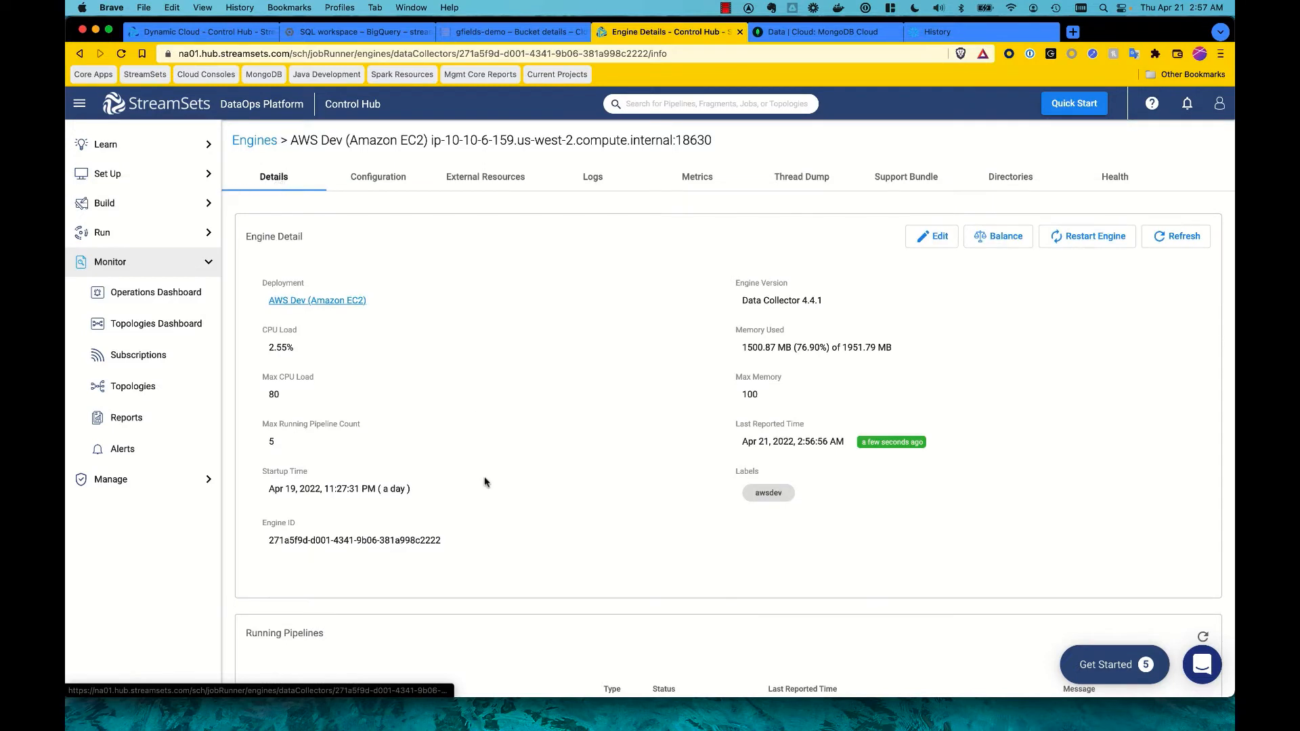
scroll(485, 482, "down", 3)
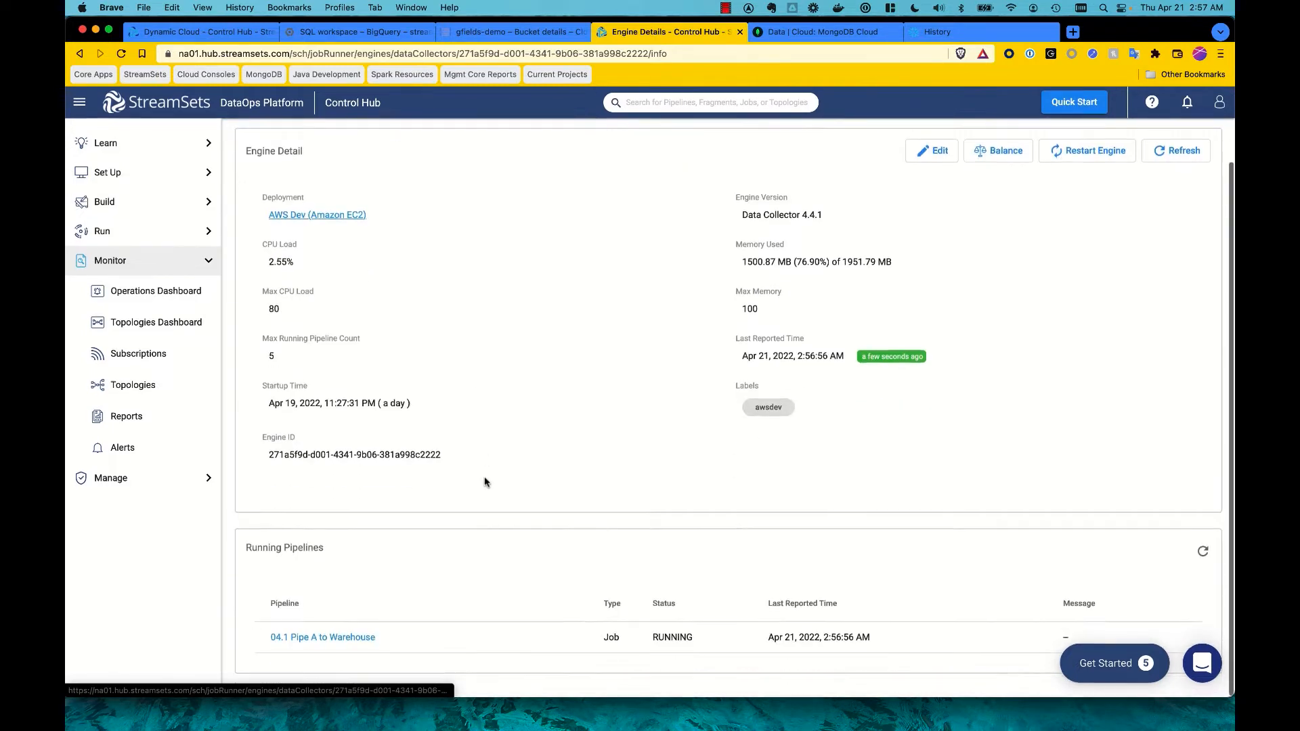
Open the job of the running pipeline 04.1 Pipe A to Warehouse and stop it
left_click(338, 641)
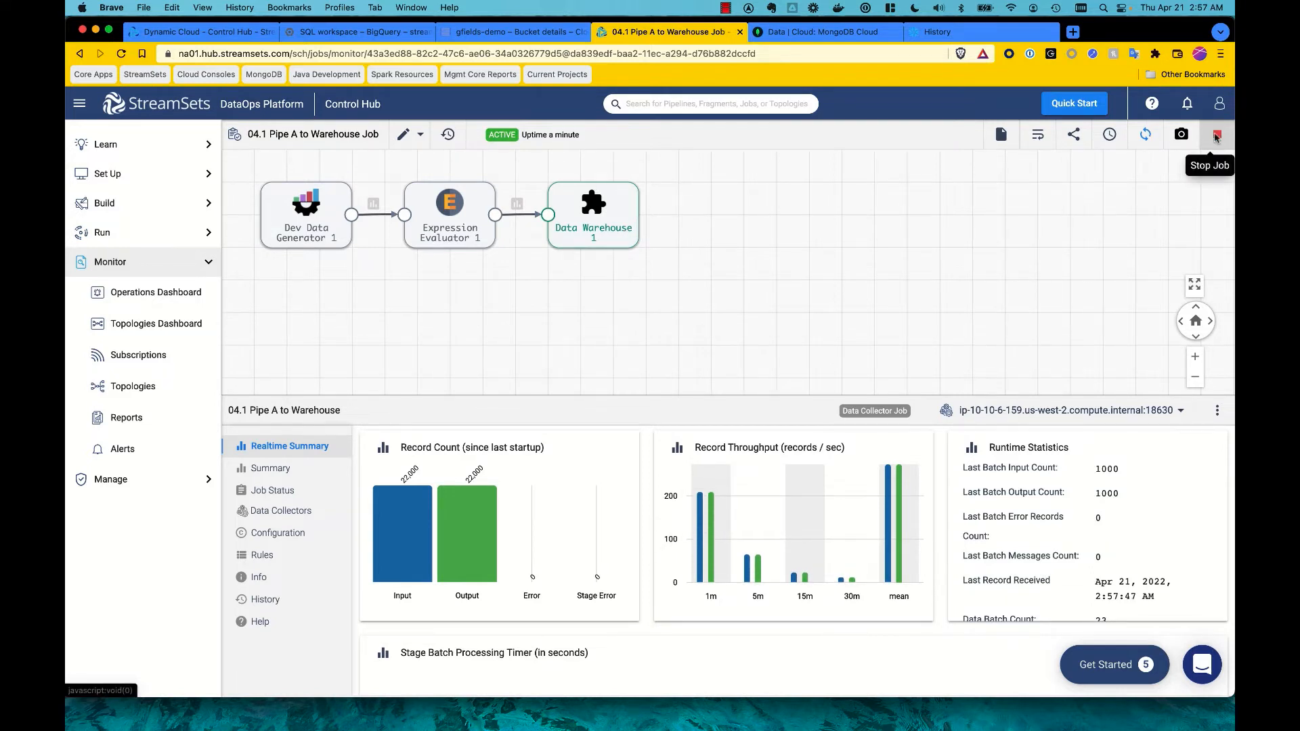
left_click(1216, 136)
left_click(686, 426)
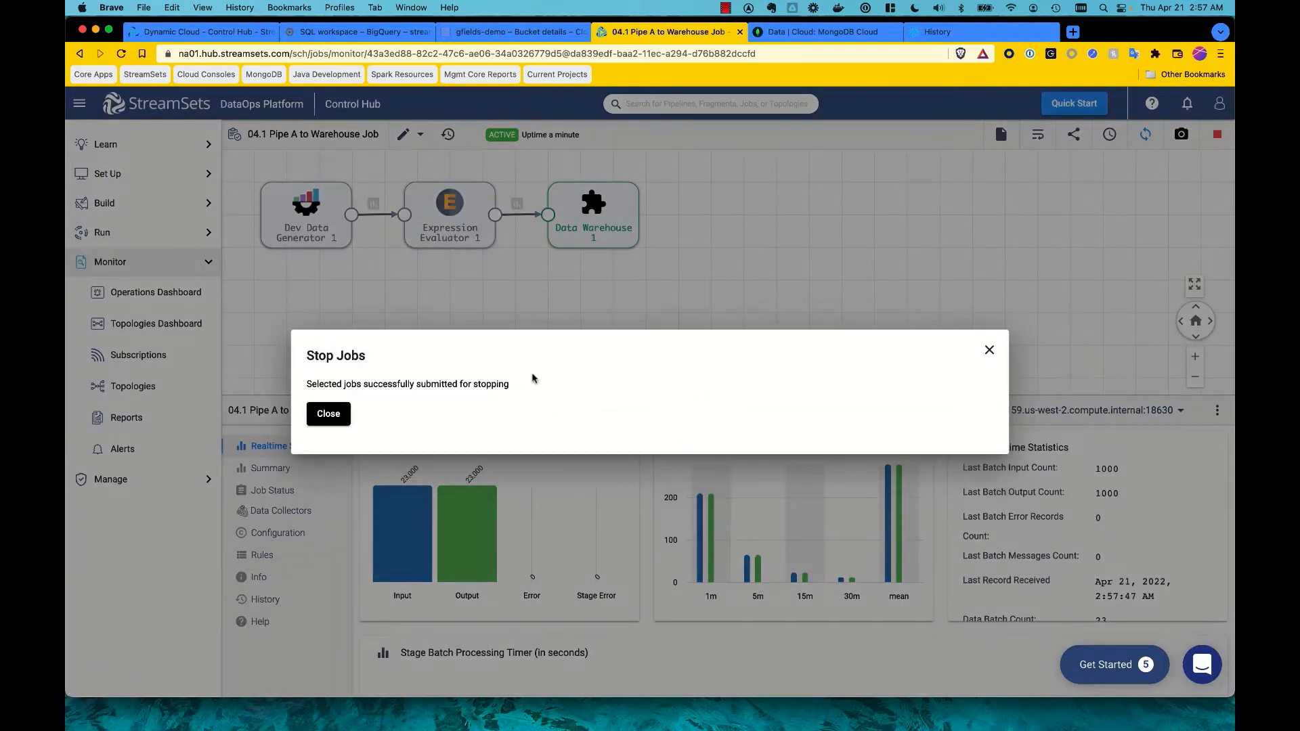
left_click(329, 414)
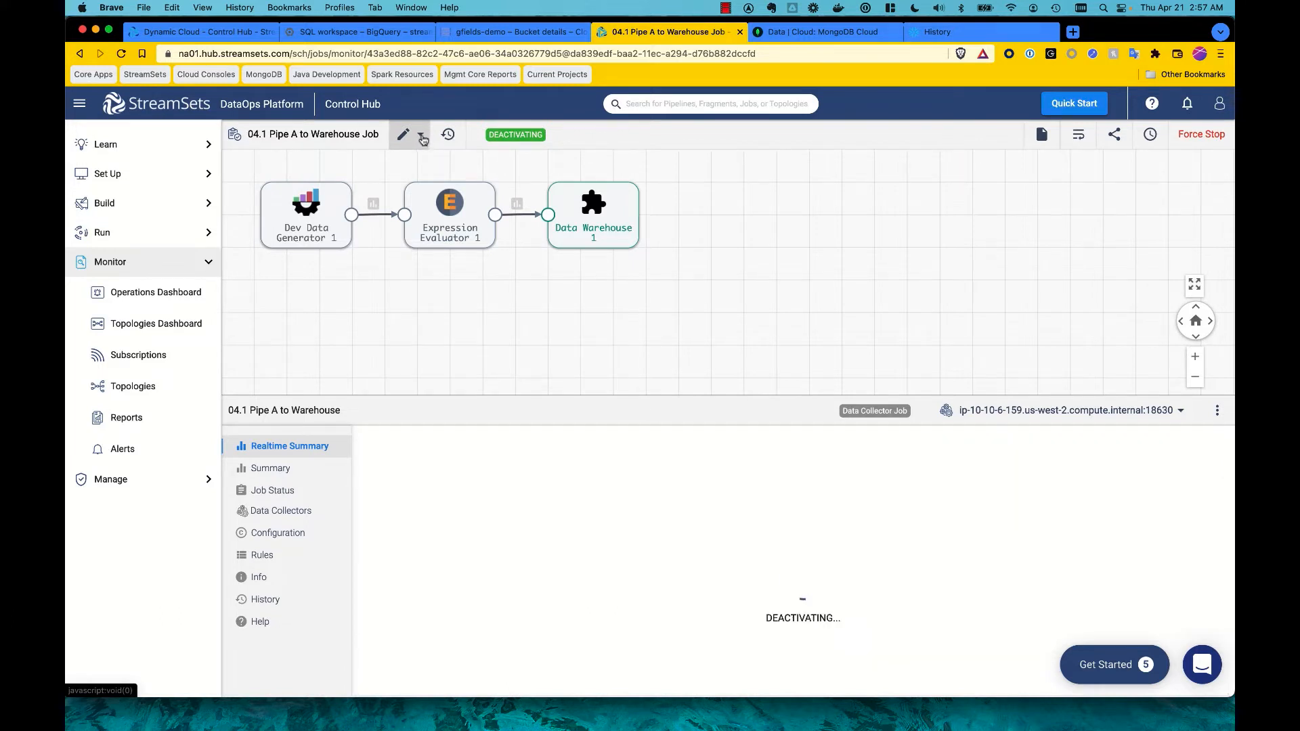
Edit the 04.1 Pipe A to Warehouse Job to use the OnPrem Engine (Self-Managed) deployment, save it and start the job
left_click(422, 135)
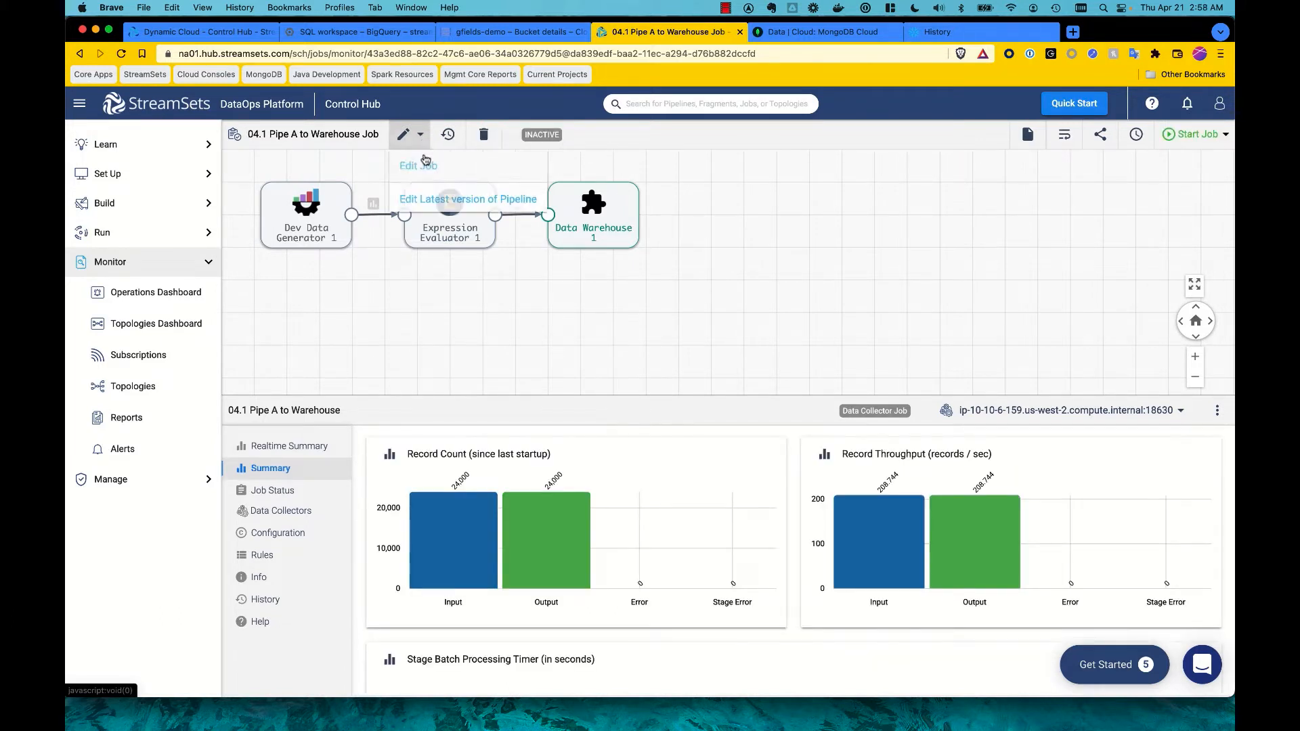
left_click(427, 169)
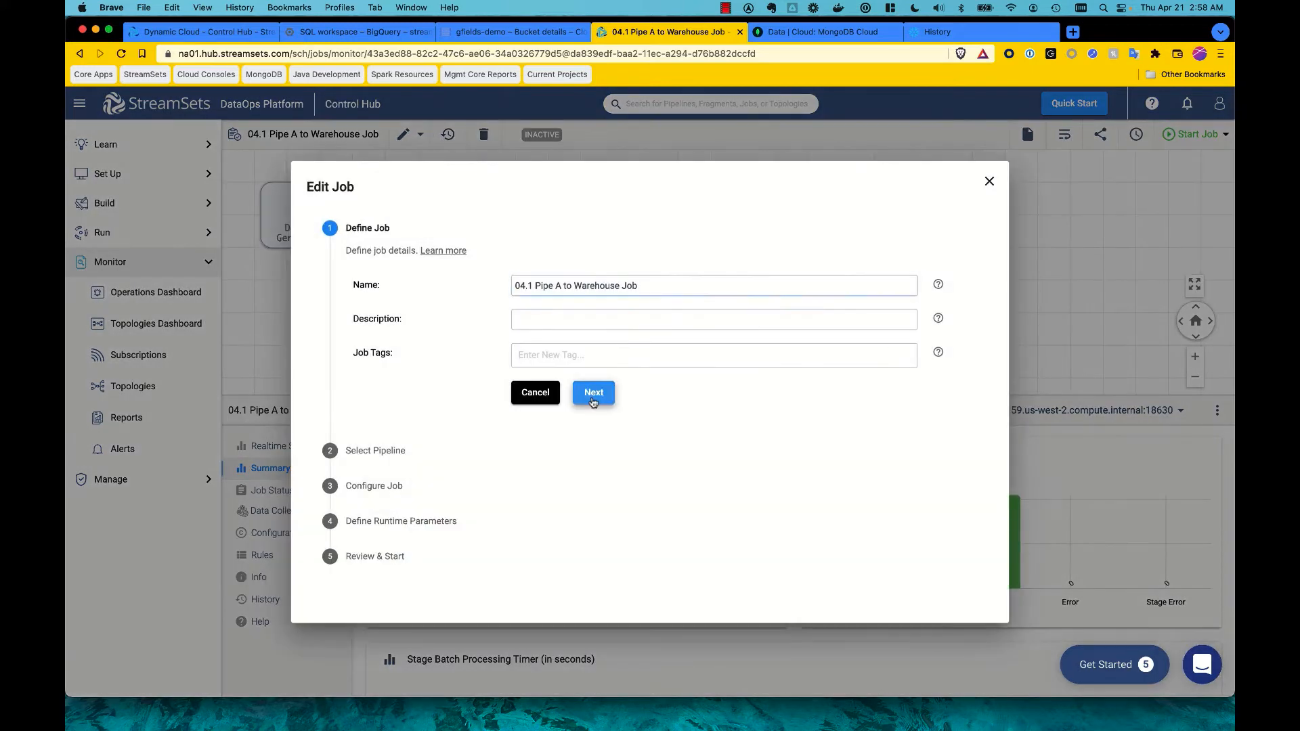
left_click(592, 397)
left_click(588, 397)
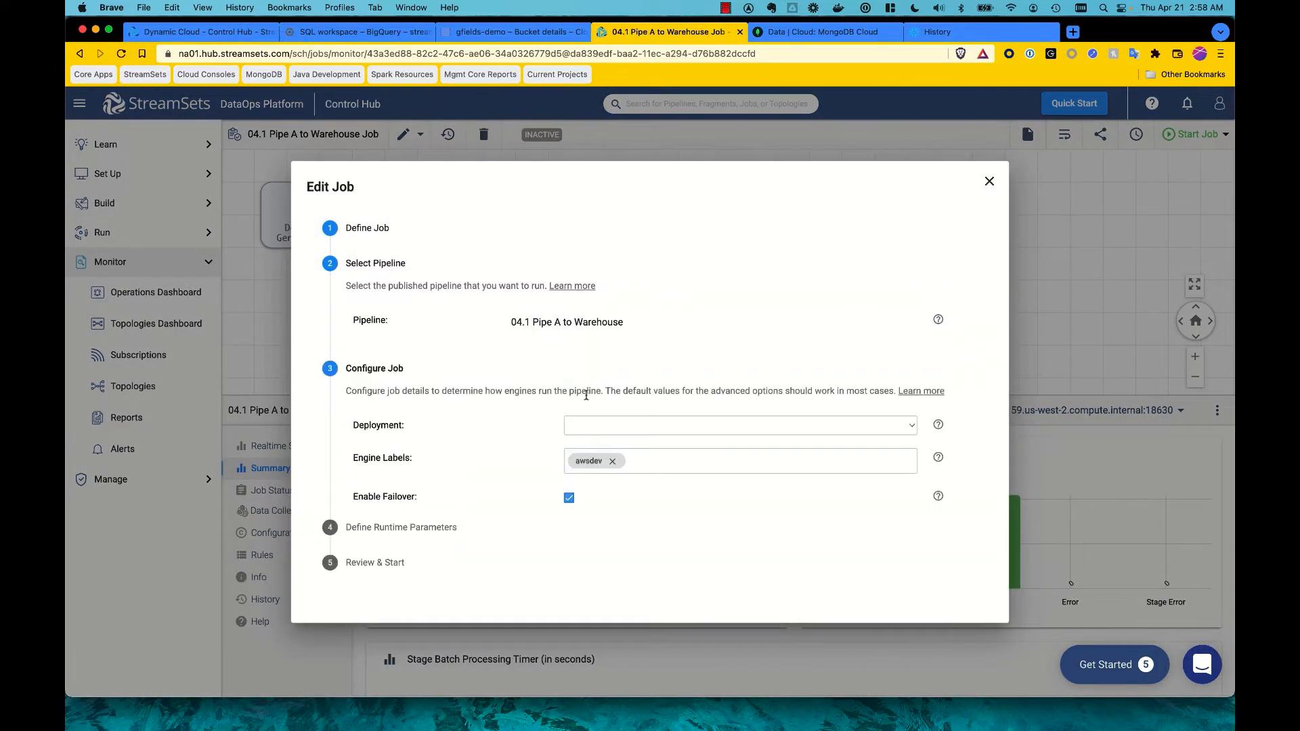
left_click(883, 358)
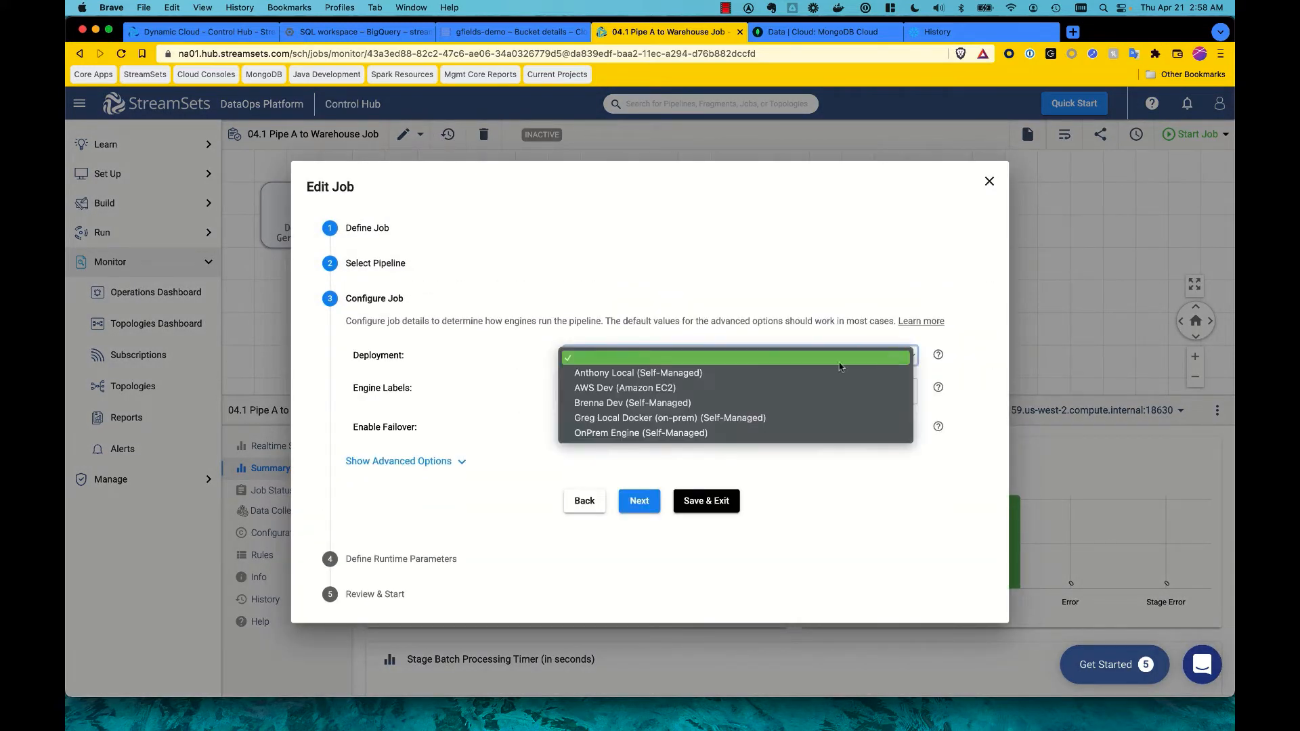
left_click(674, 433)
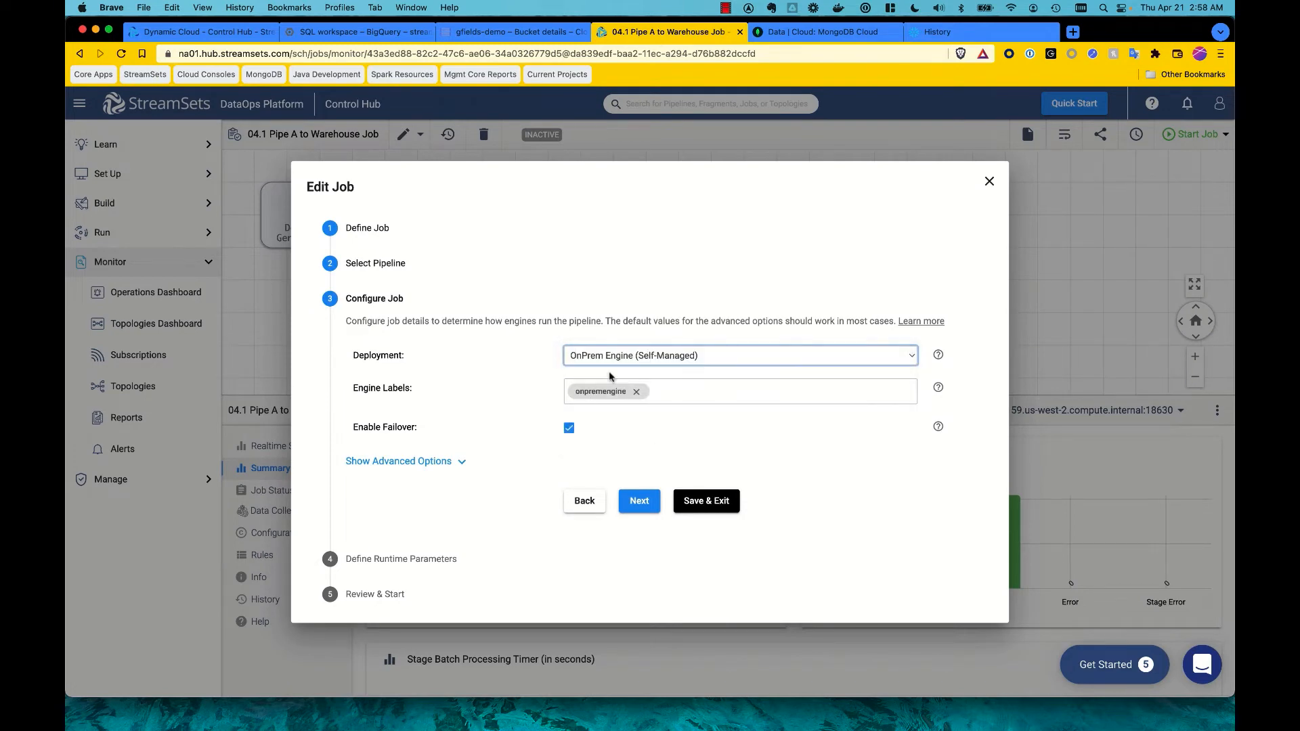
left_click(705, 501)
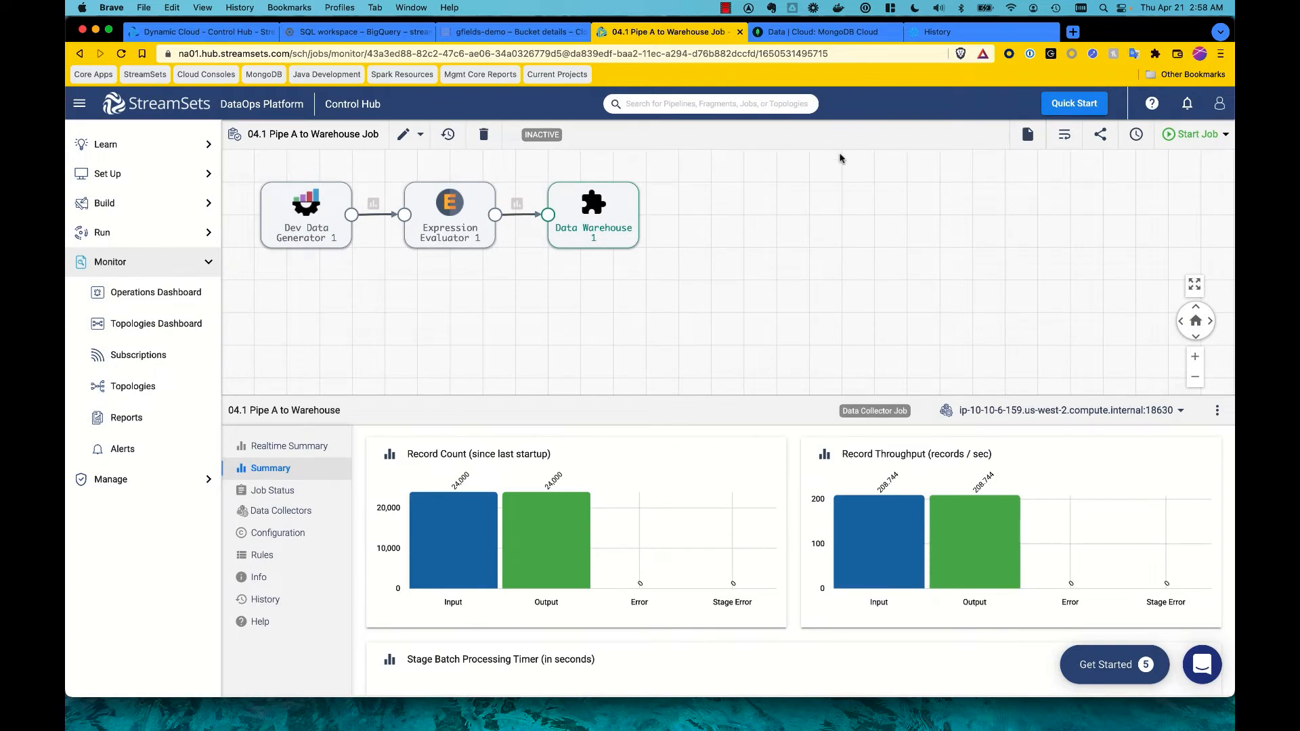
left_click(1193, 134)
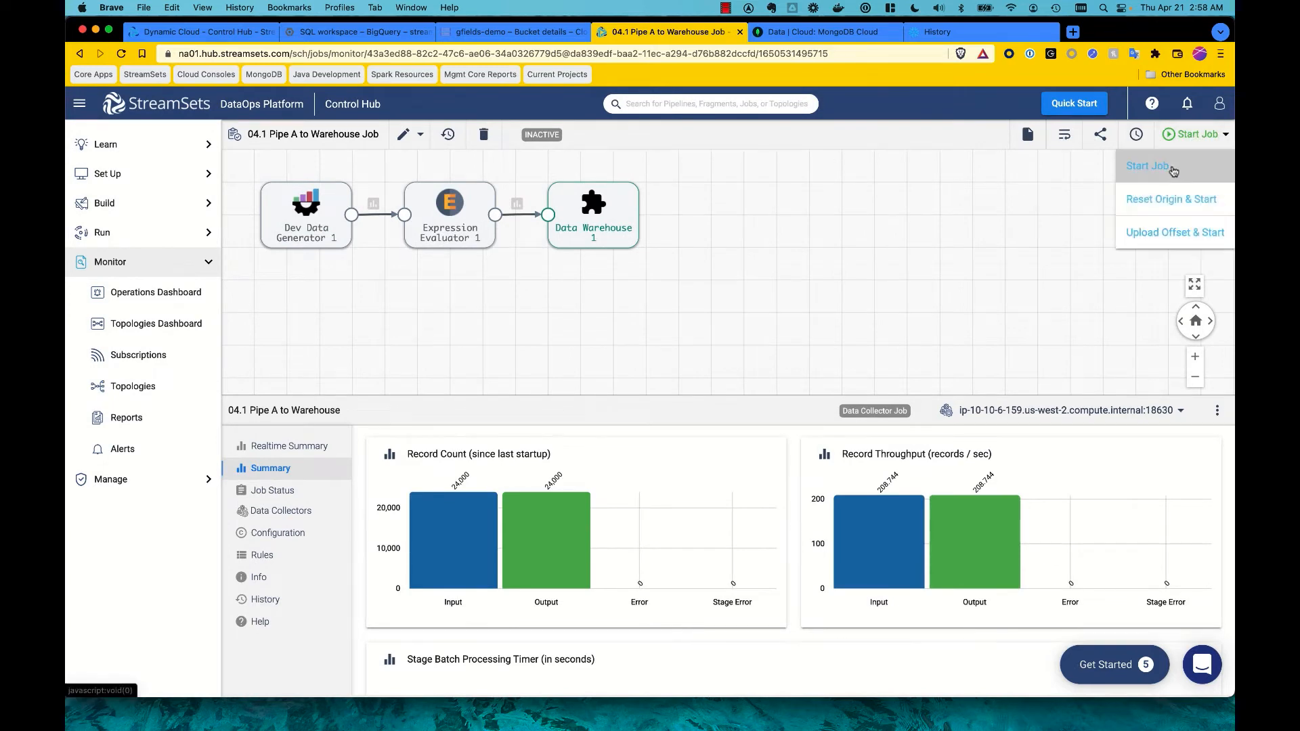
left_click(1174, 172)
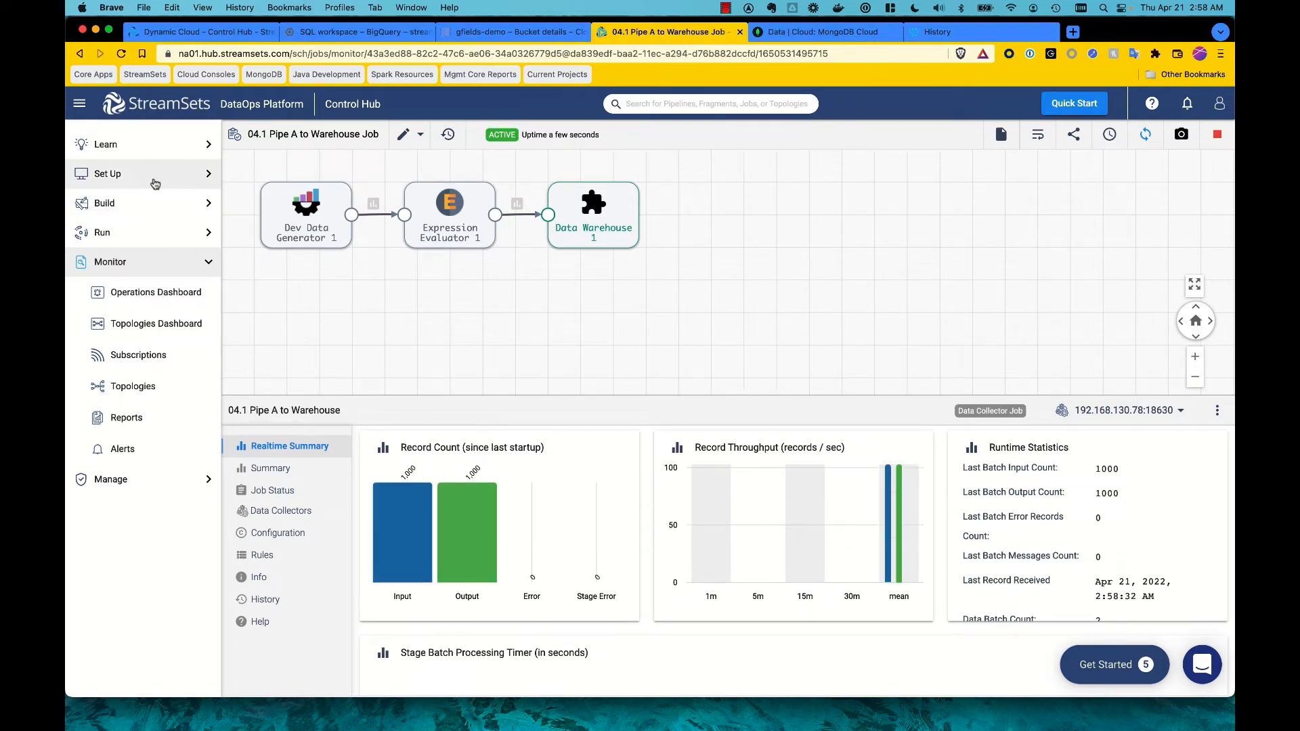
Open the on-premises engine from the engines list and check its details and running pipelines
left_click(153, 177)
left_click(132, 266)
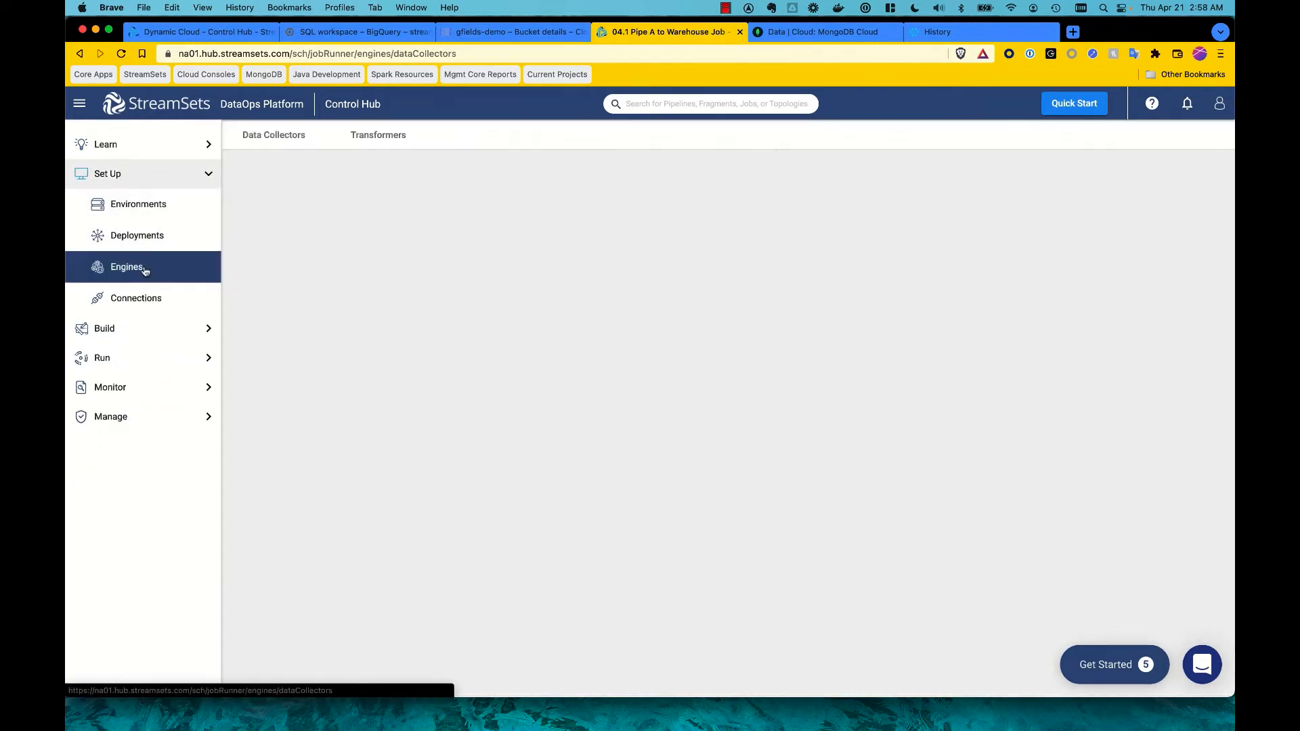
left_click(340, 372)
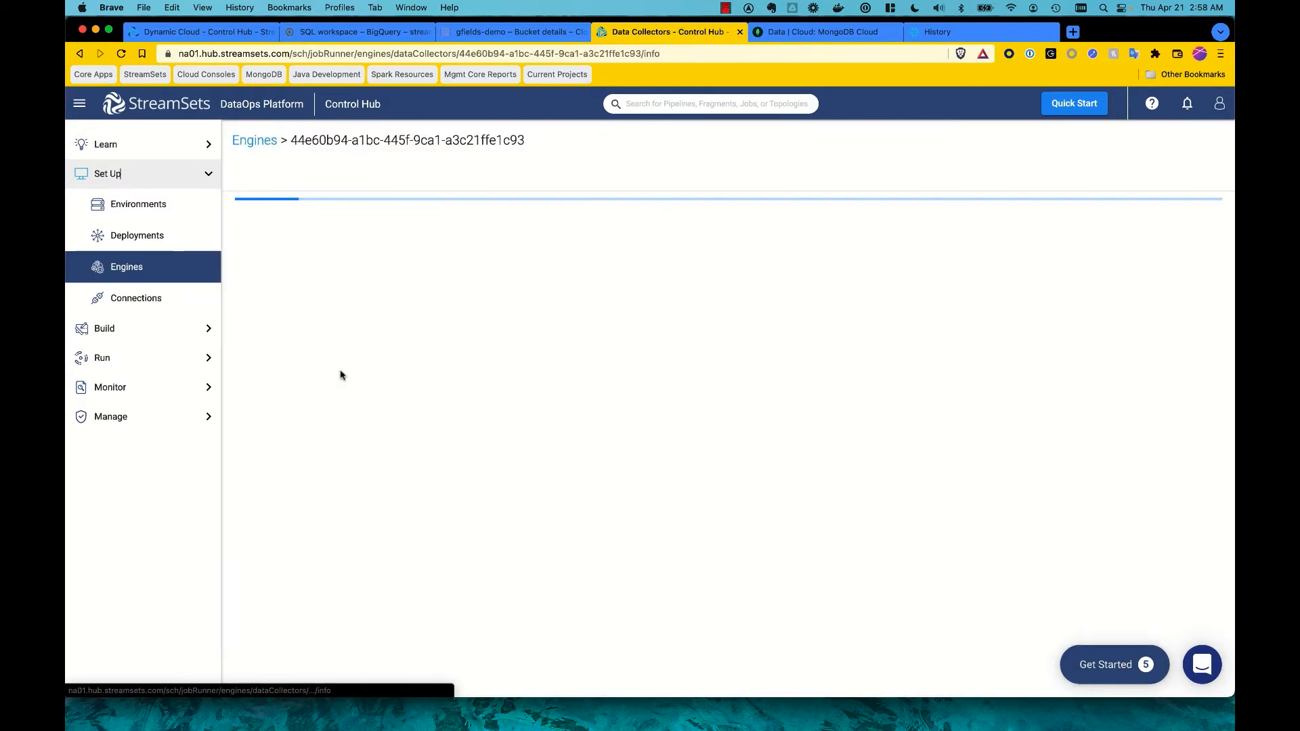
scroll(407, 501, "down", 3)
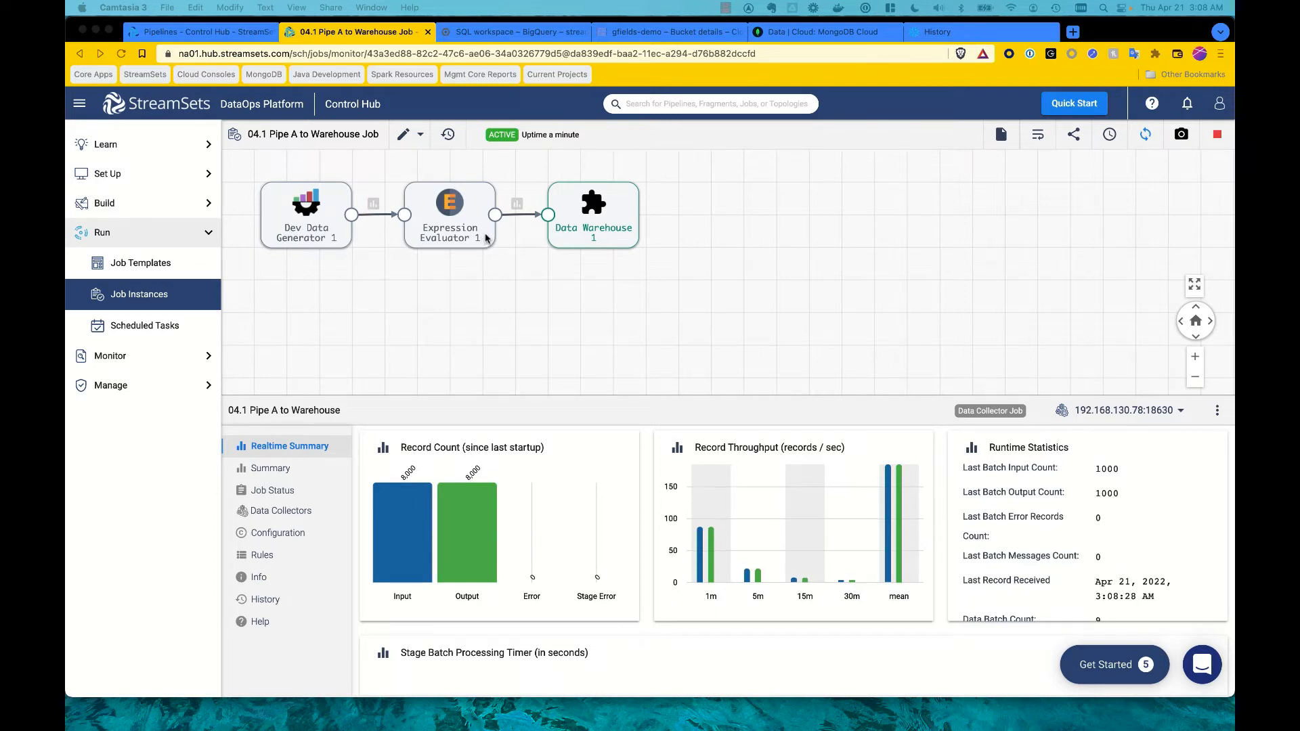
Open the pipeline 04.1 Pipe A to Warehouse from the pipelines list and create an editable draft of it
left_click(246, 33)
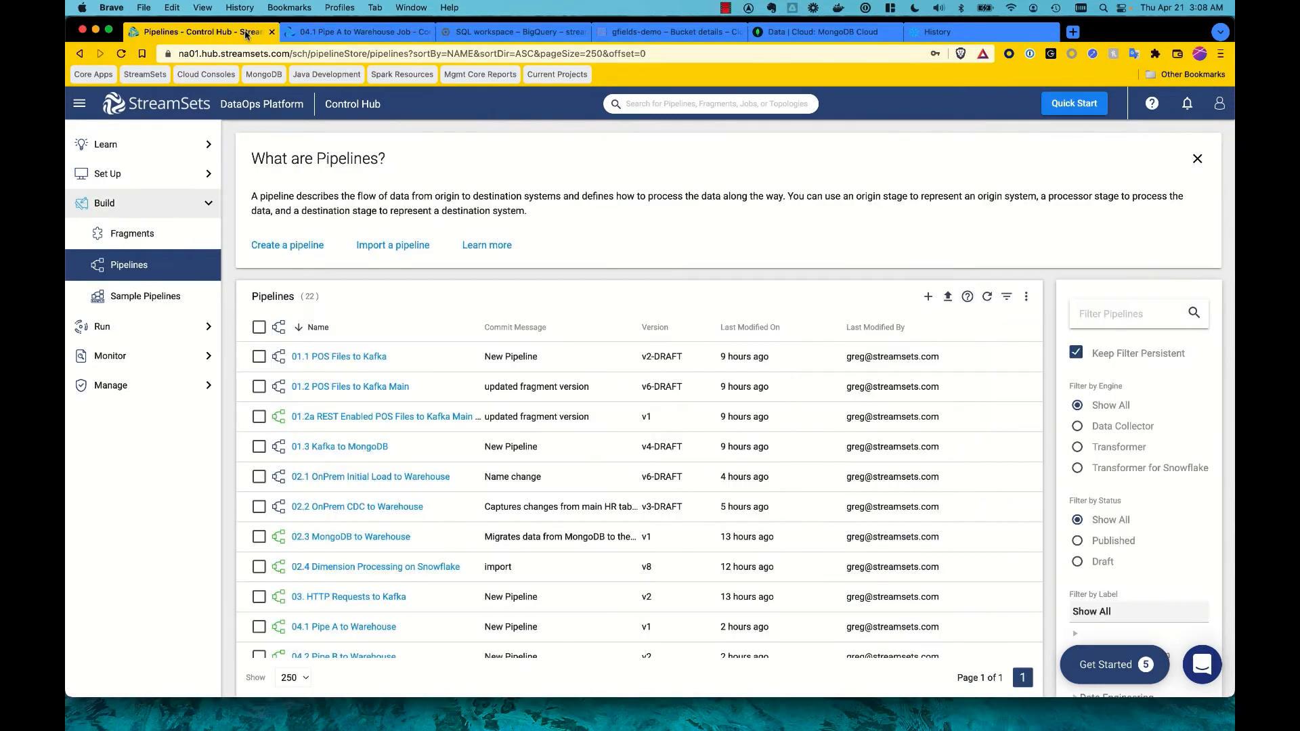
scroll(366, 532, "down", 5)
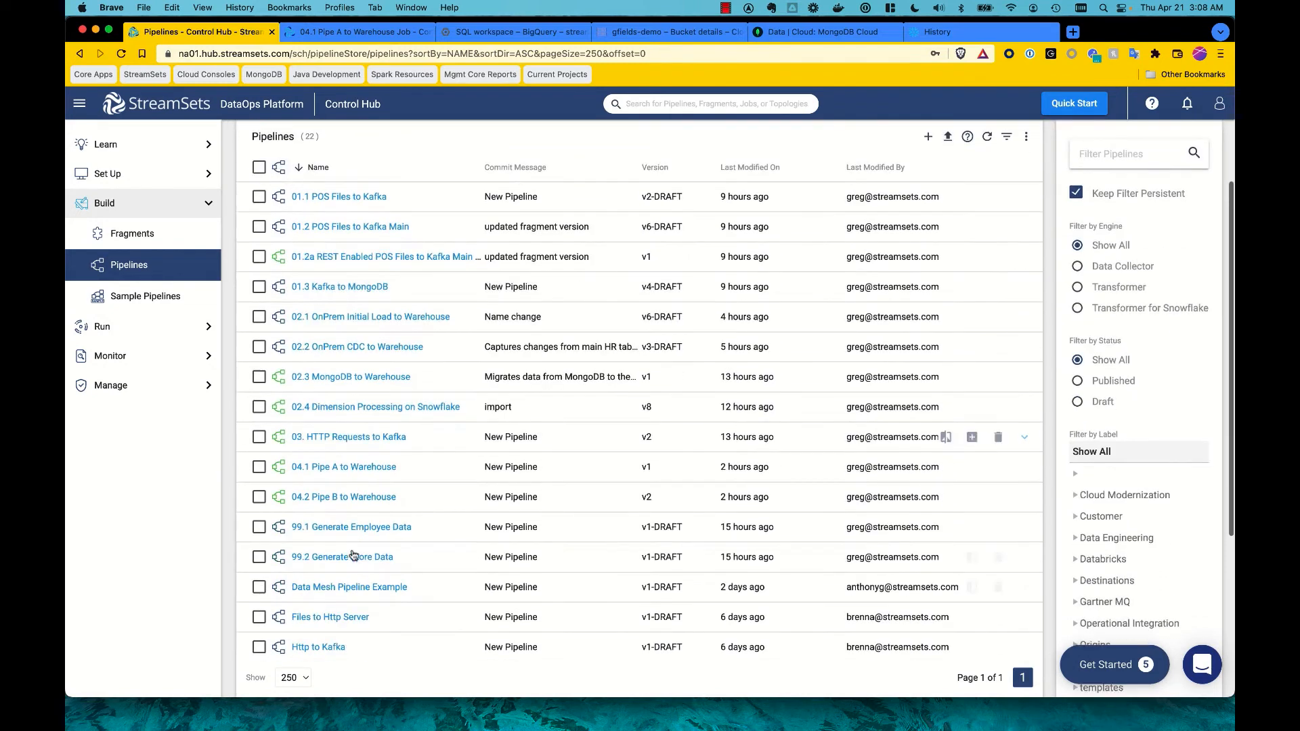
left_click(357, 467)
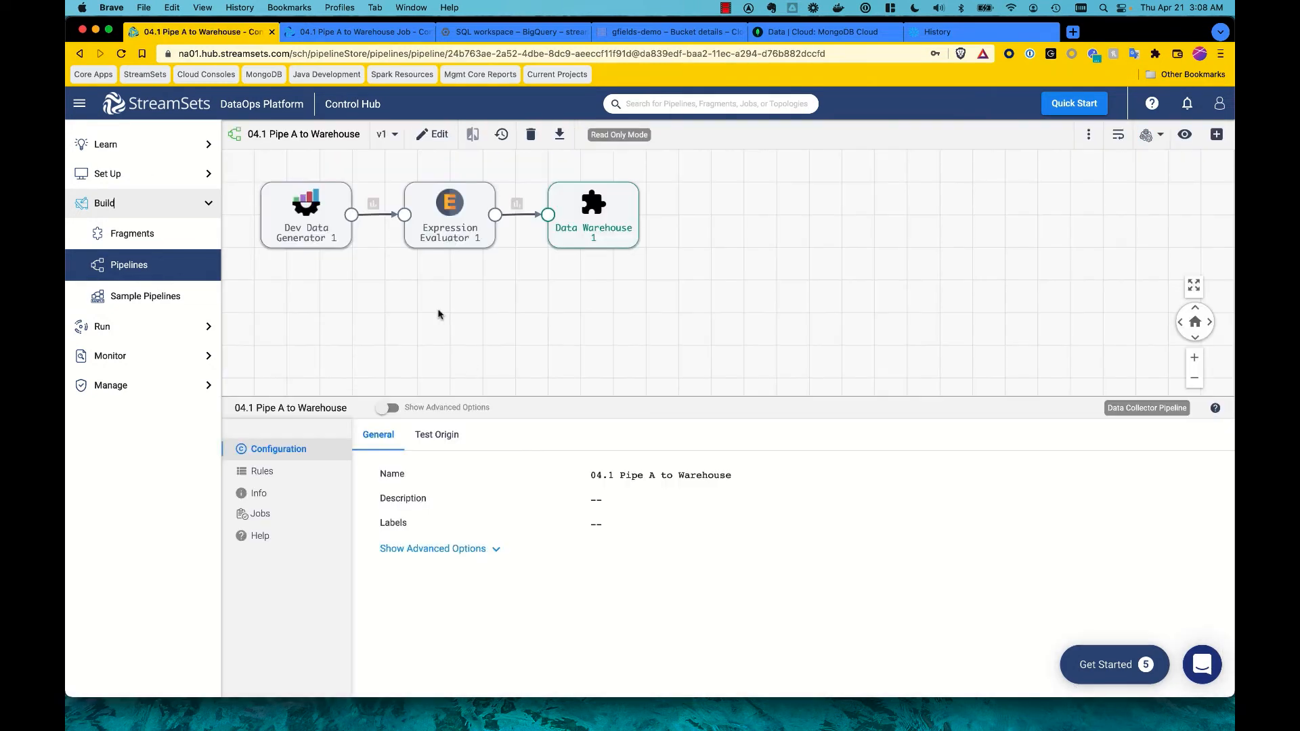
left_click(434, 135)
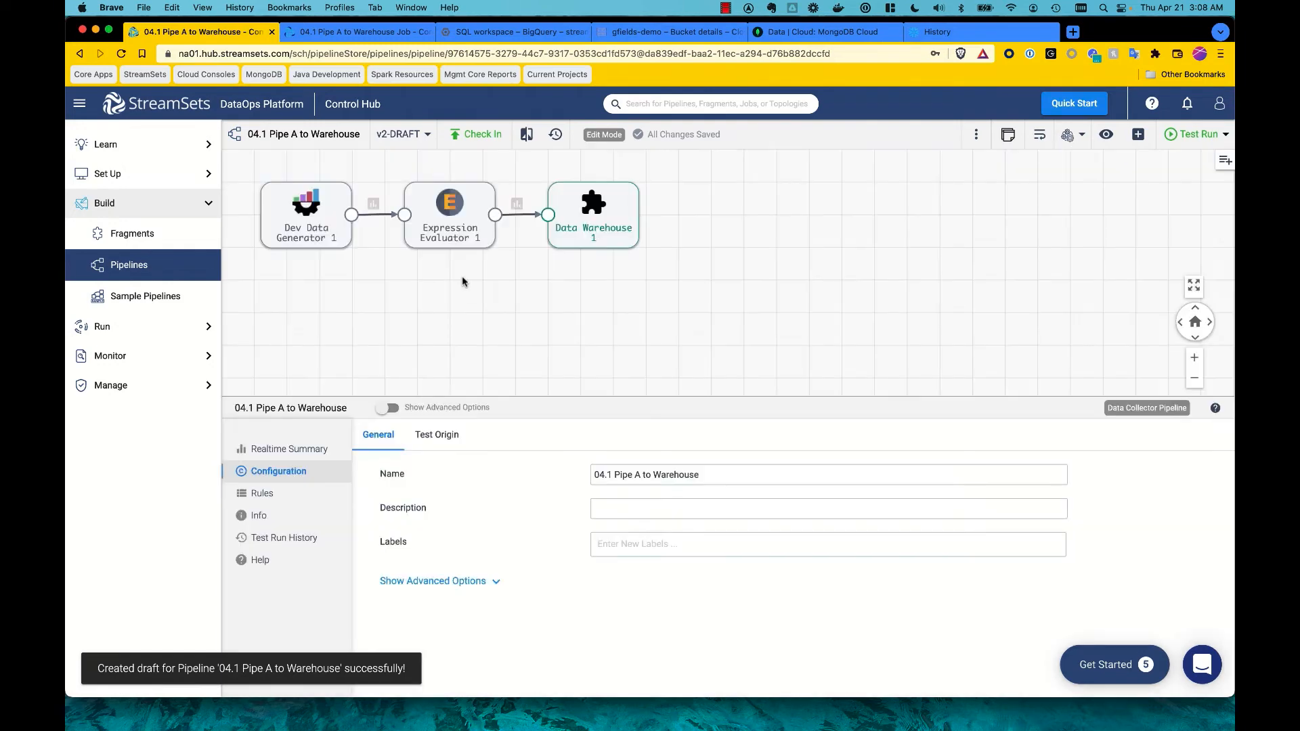
In Expression Evaluator 1, change the table name suffix in the jdbc.tables header attribute expression to "_AUTHORSX"
left_click(458, 223)
left_click(452, 436)
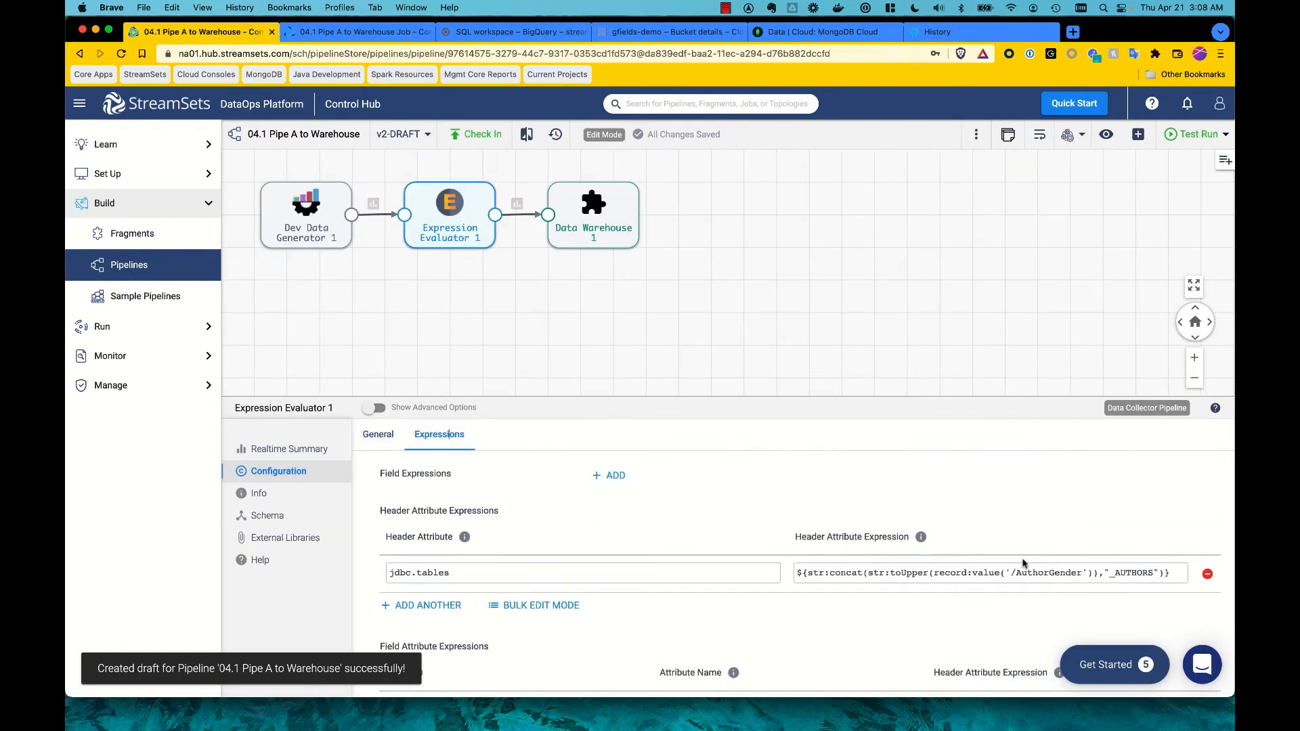
left_click(1156, 574)
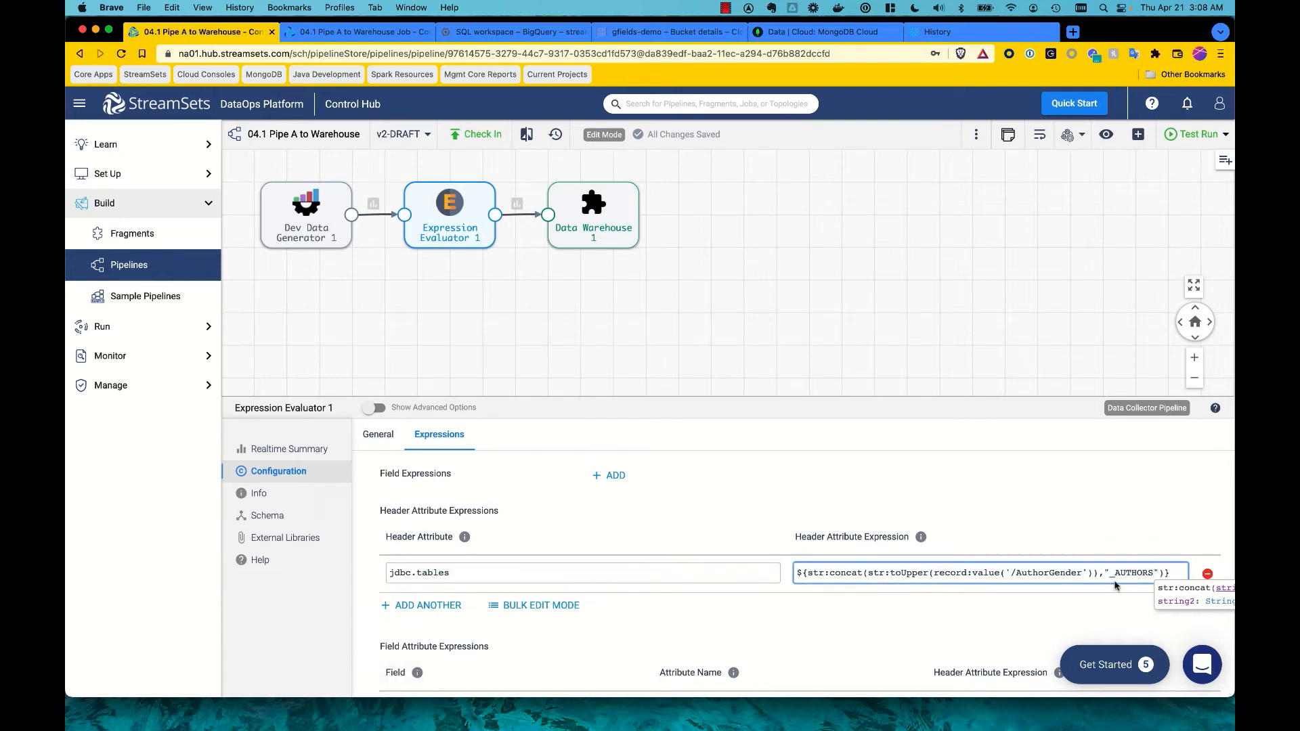
type("X")
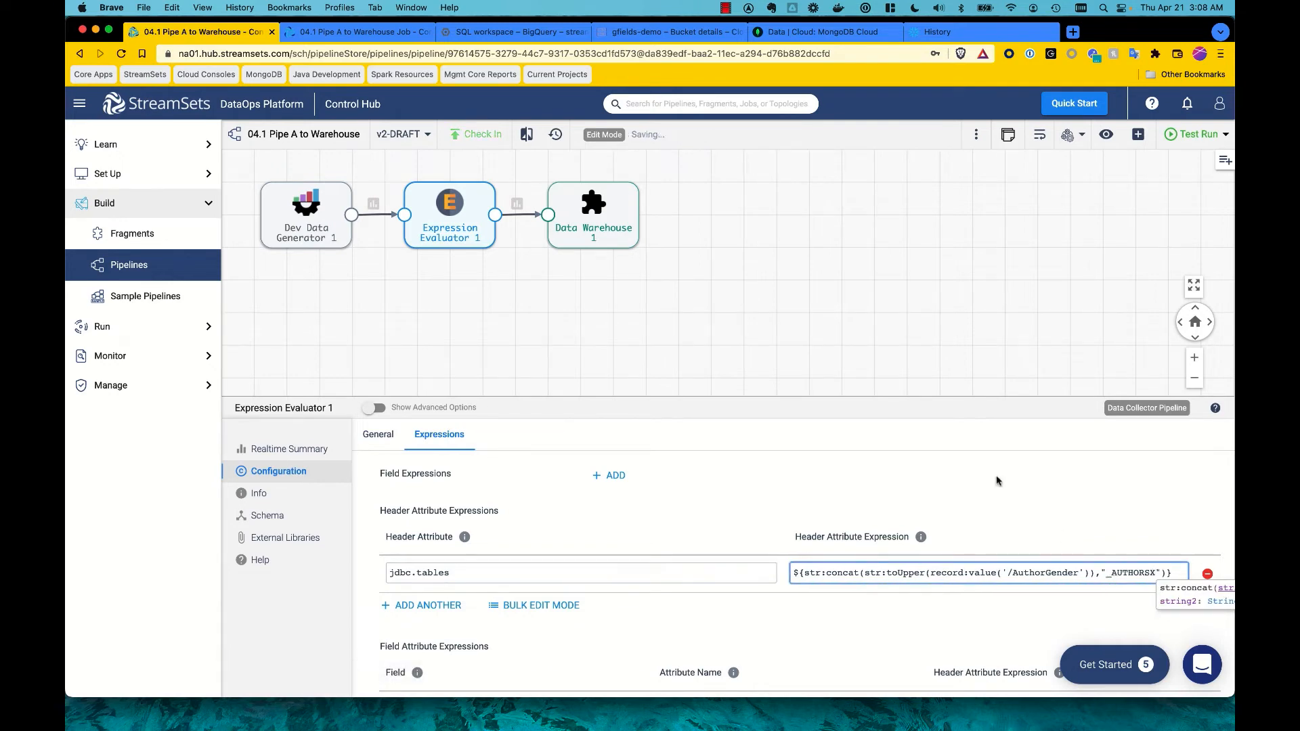
Check in the pipeline draft with the default commit message and sharing, and update the 04.1 Pipe A to Warehouse Job to the published version
left_click(479, 135)
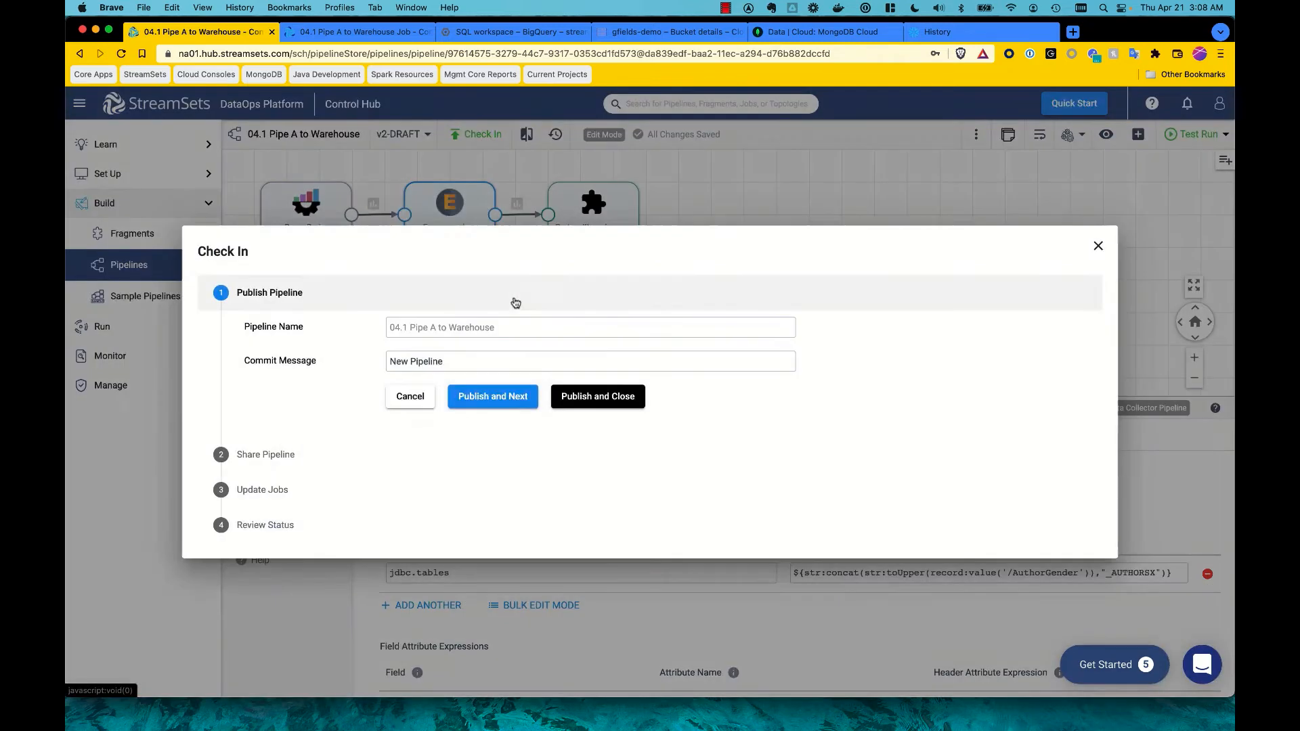
left_click(513, 399)
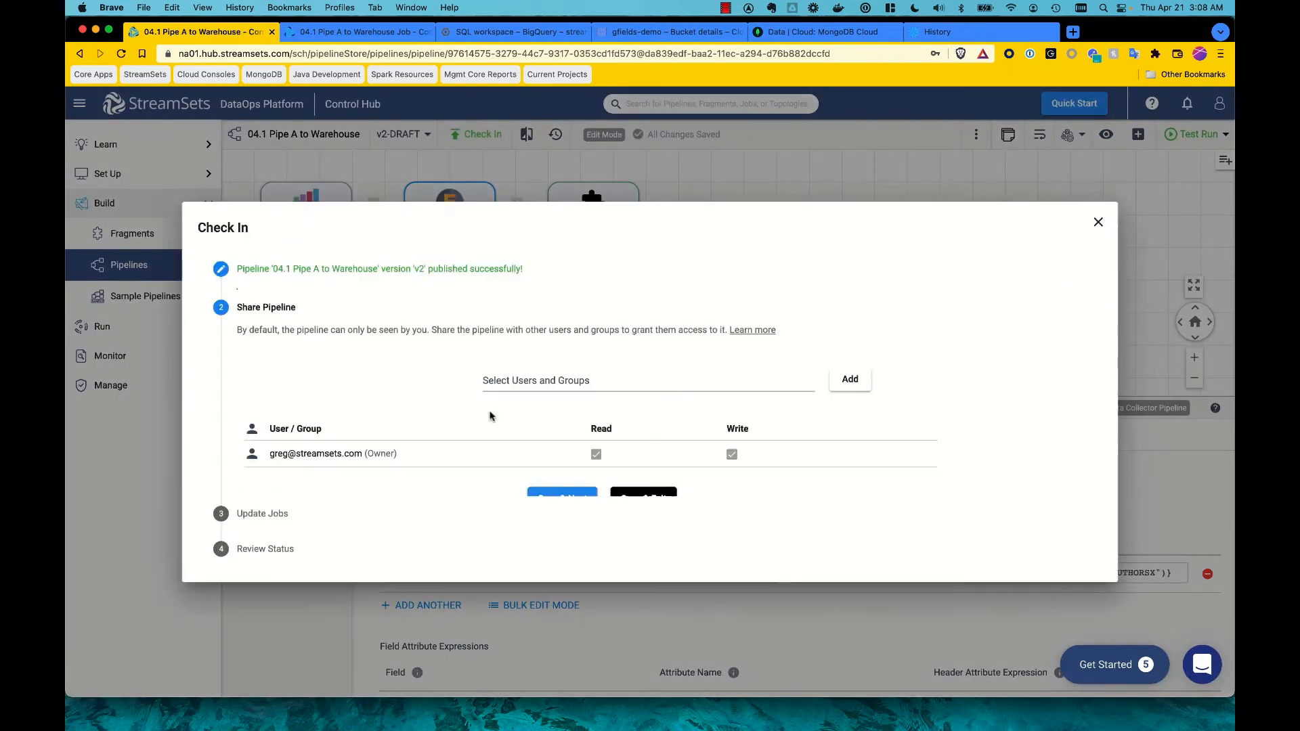
left_click(570, 477)
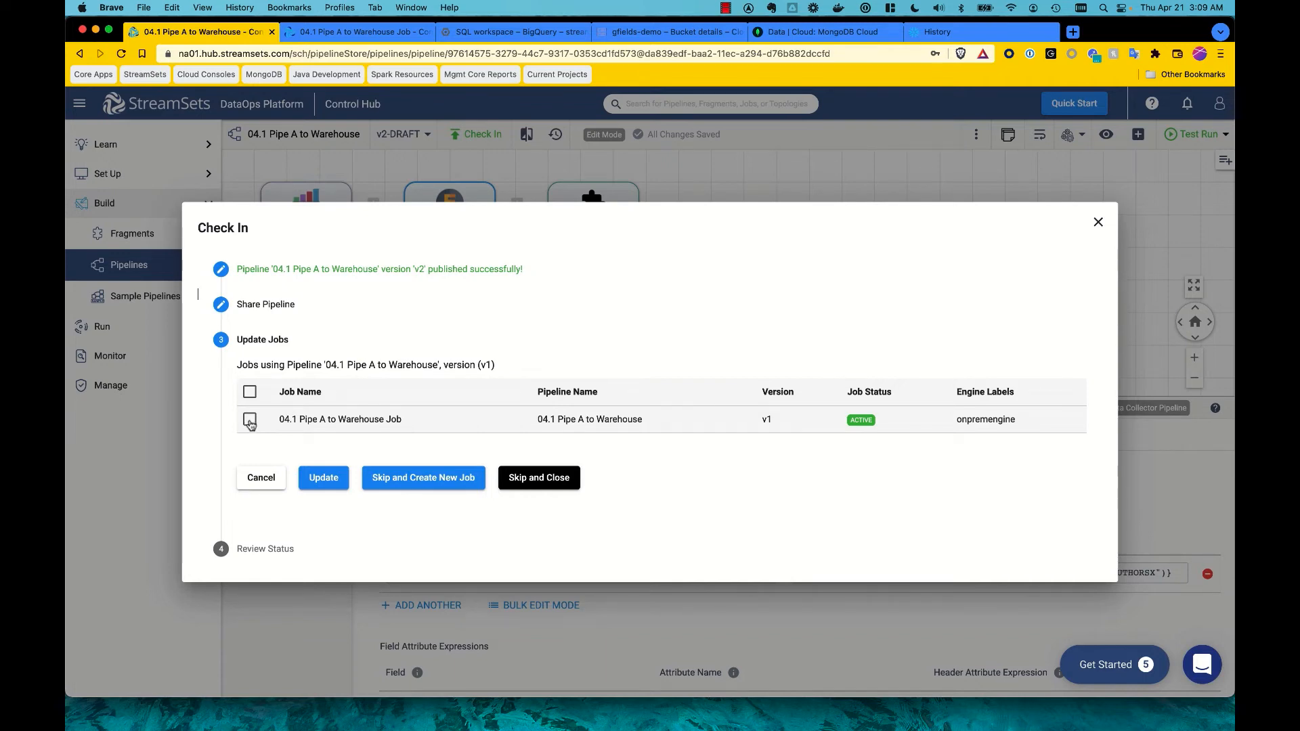
left_click(250, 421)
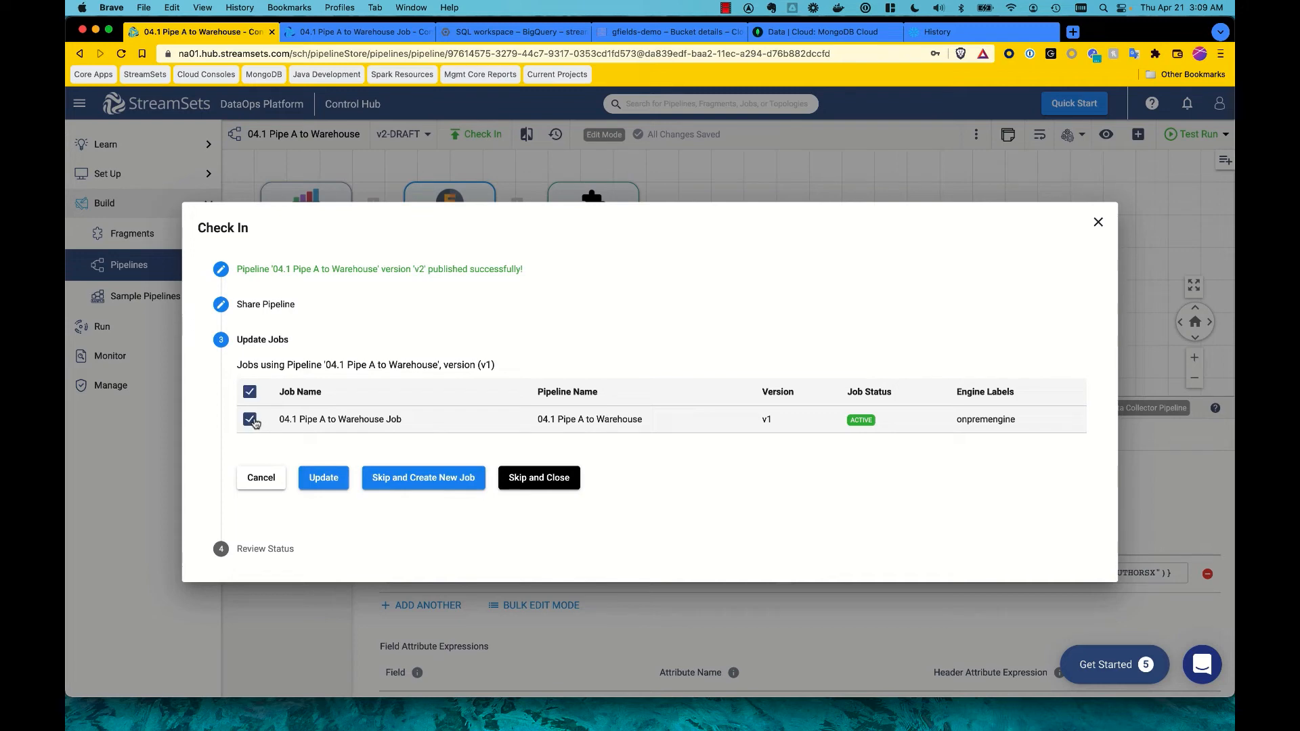
left_click(343, 480)
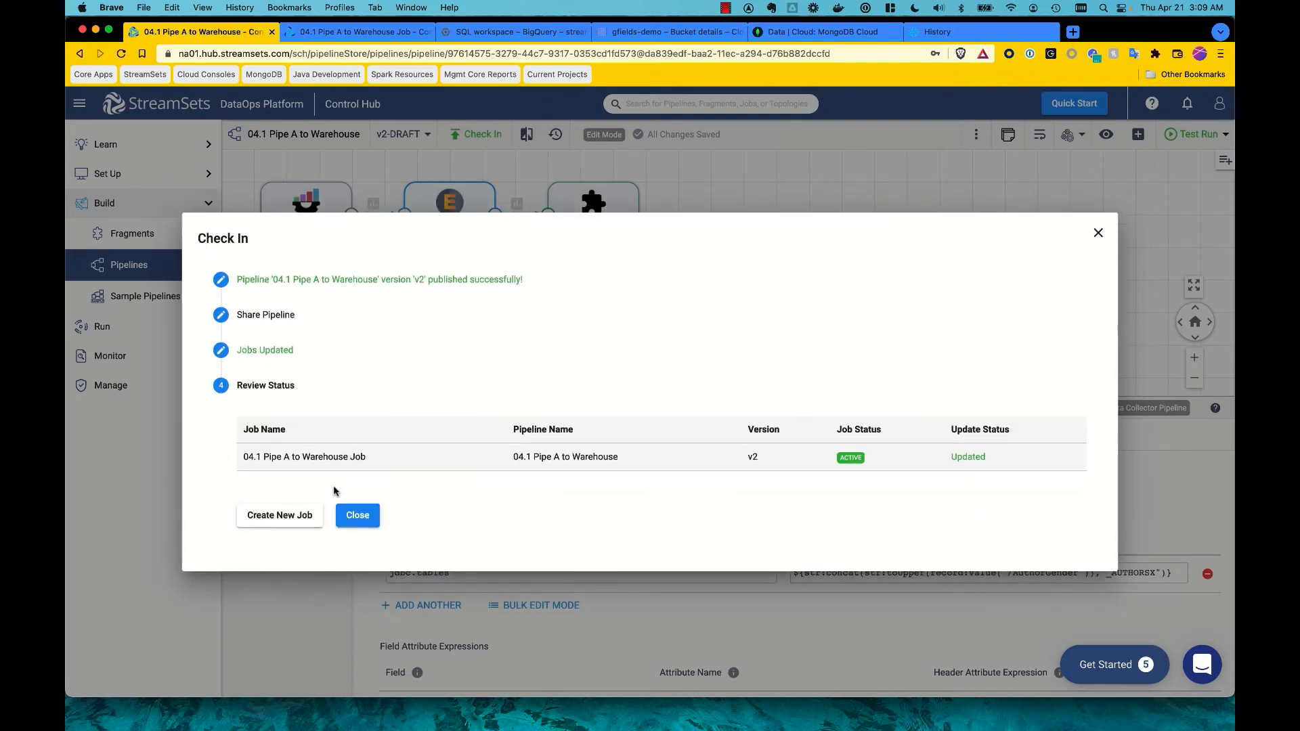
left_click(359, 517)
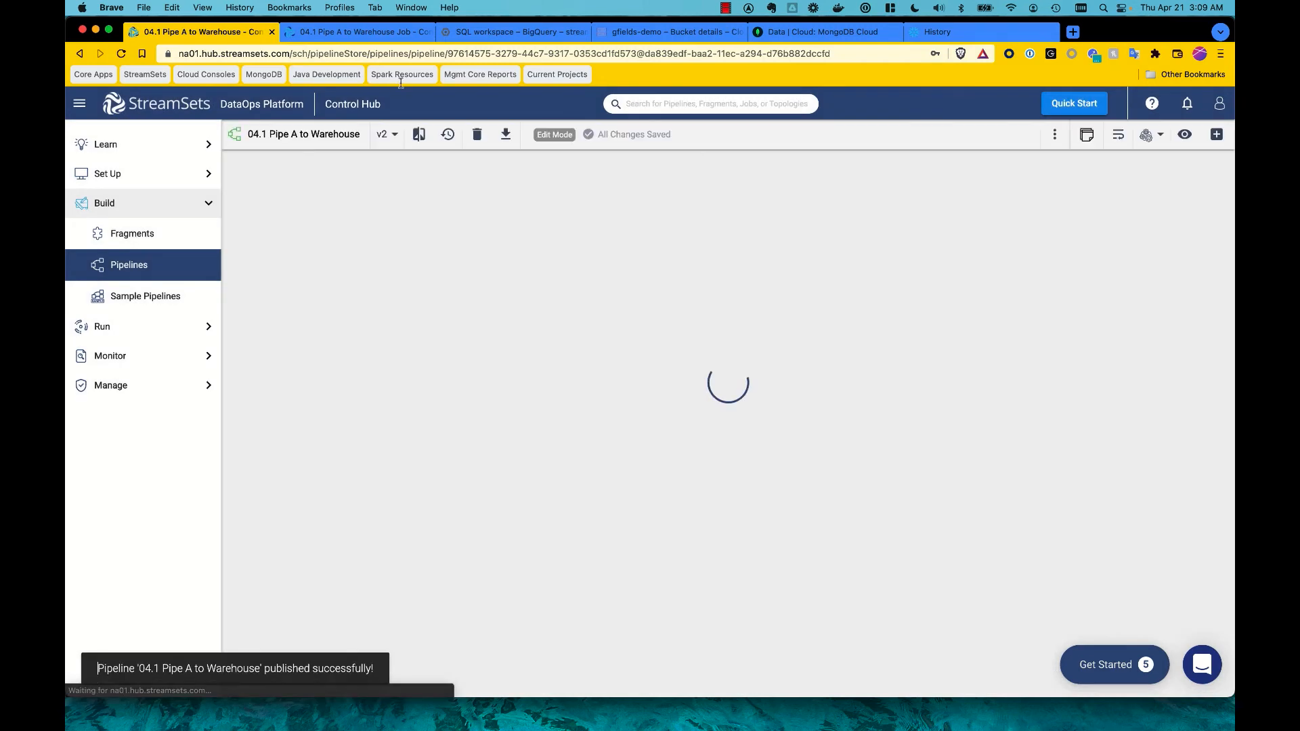
Check the 04.1 Pipe A to Warehouse Job's monitoring view, then switch to DBeaver and refresh the GARTNER_MQ_SCHEMA table list
left_click(367, 32)
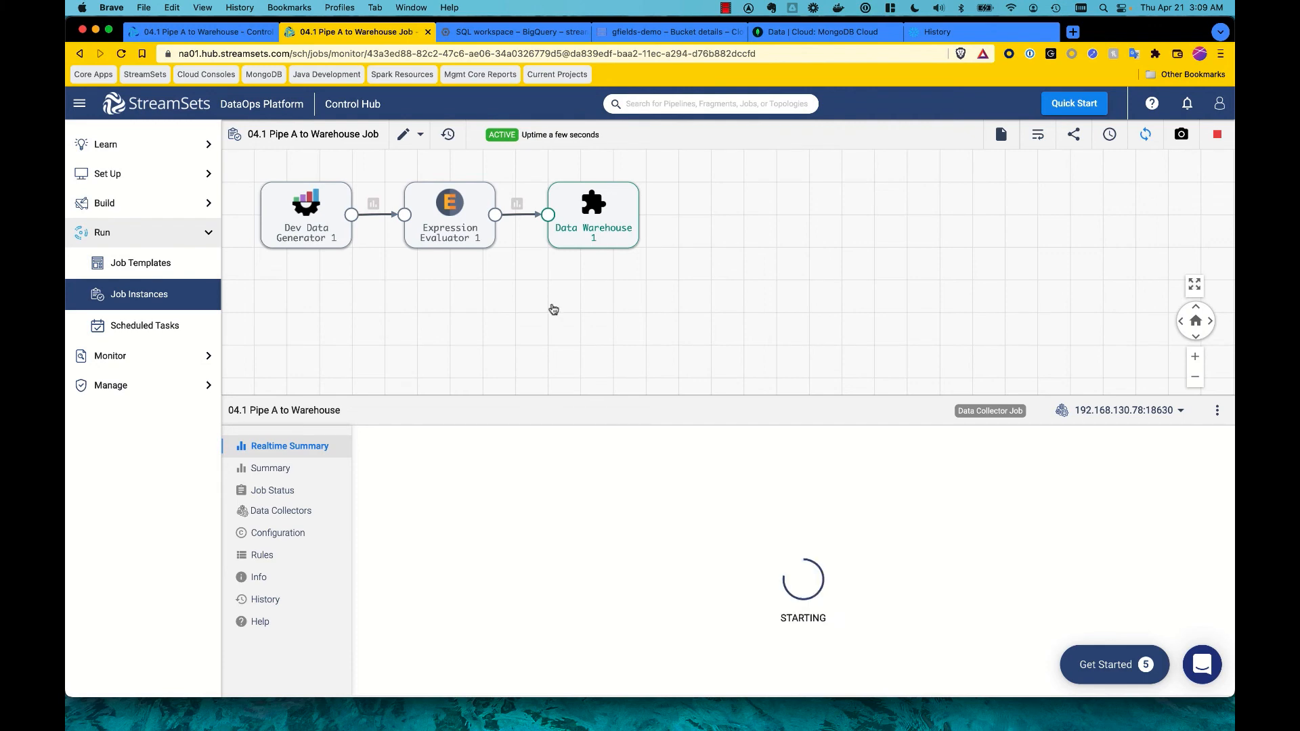
key("super+Tab")
right_click(498, 257)
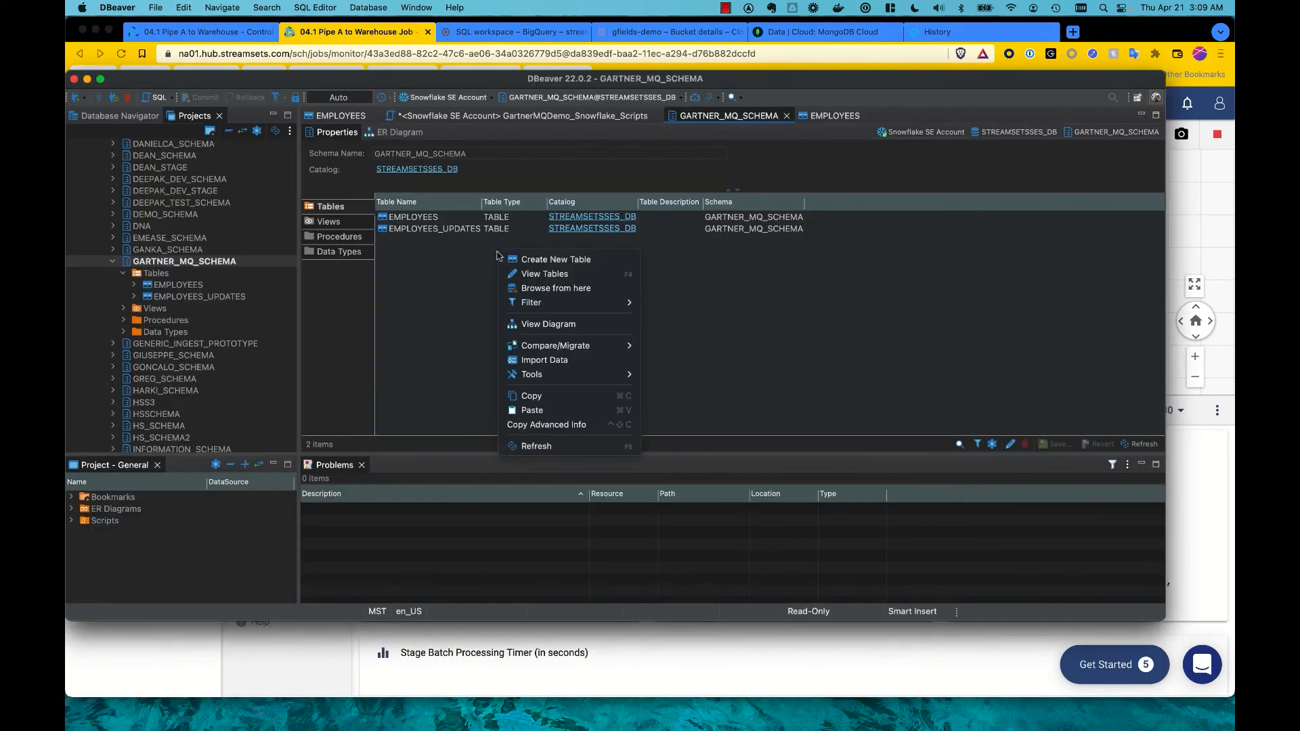
left_click(552, 447)
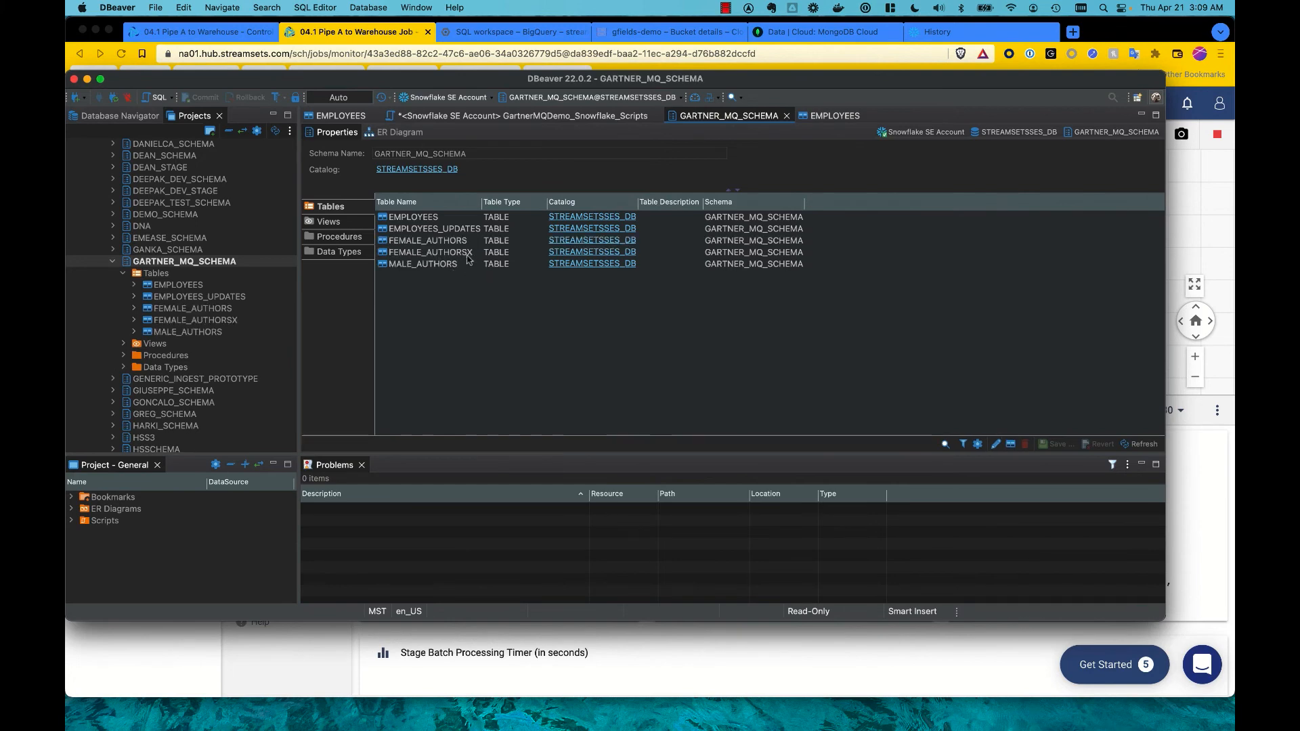
right_click(473, 287)
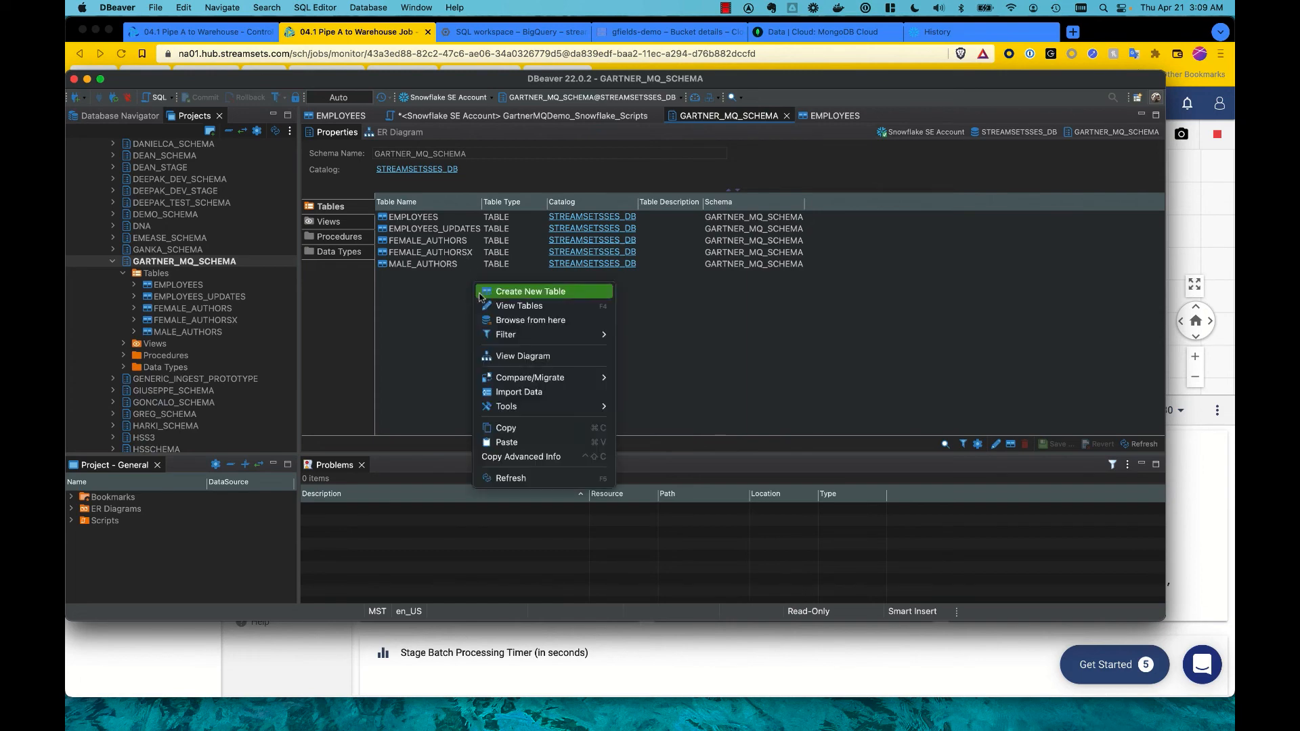